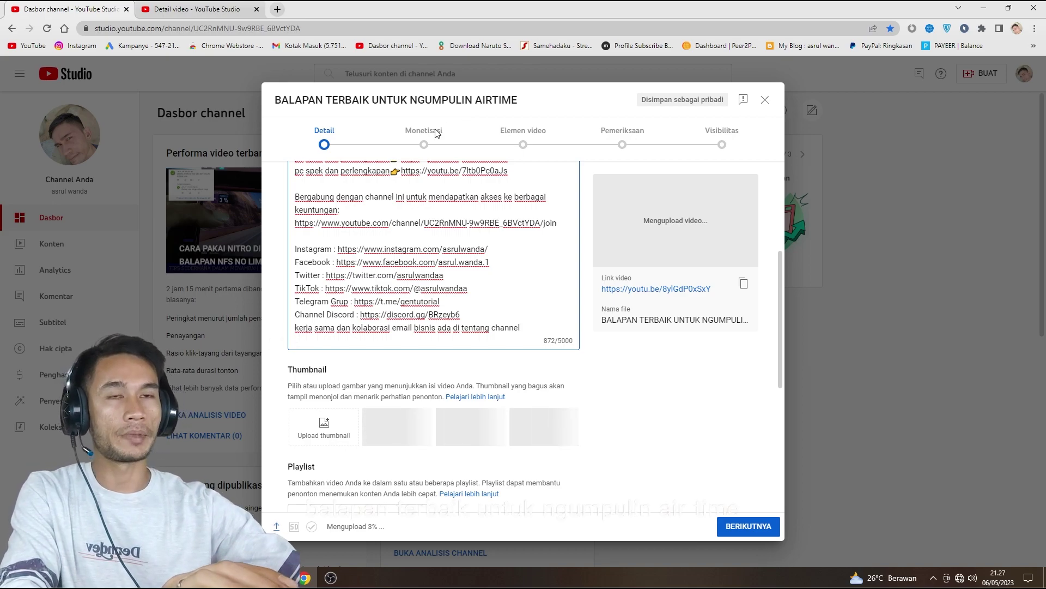
Step: Bring the OBS screen-recording app to the front
left_click(331, 579)
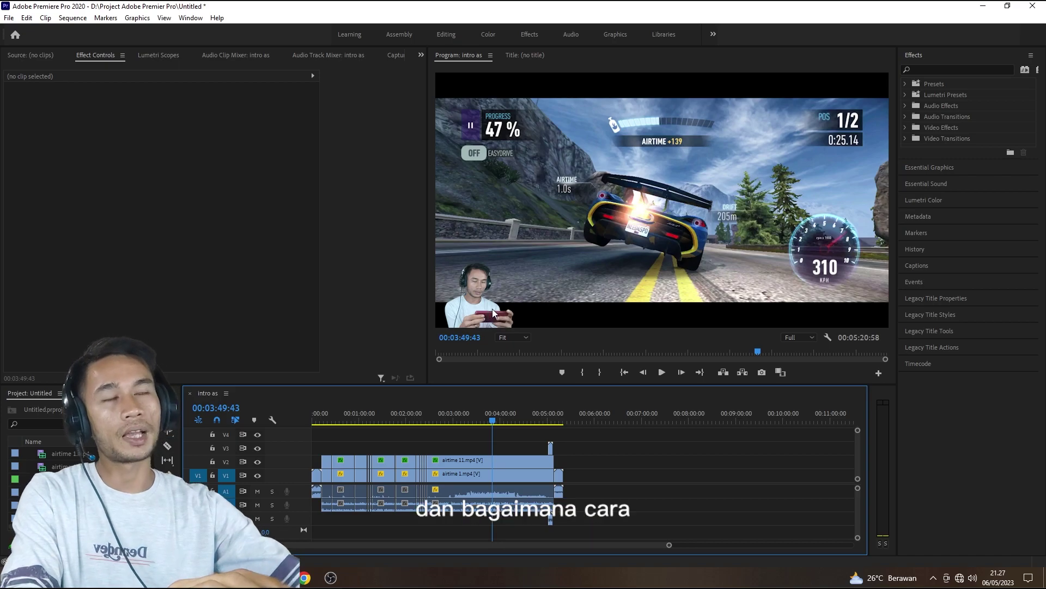
Step: Delete the airtime 11.mp4 clip from track V2
left_click(474, 460)
key("Delete")
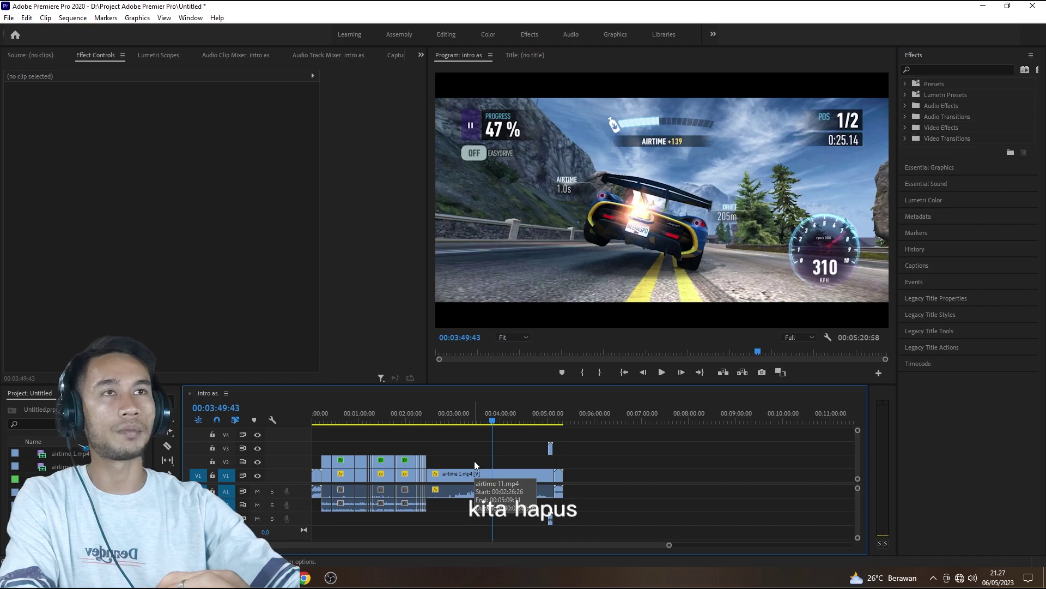
Step: Import 1683383045090.jpg from D:\Bluetooth and preview it in the Source monitor
key("ctrl+i")
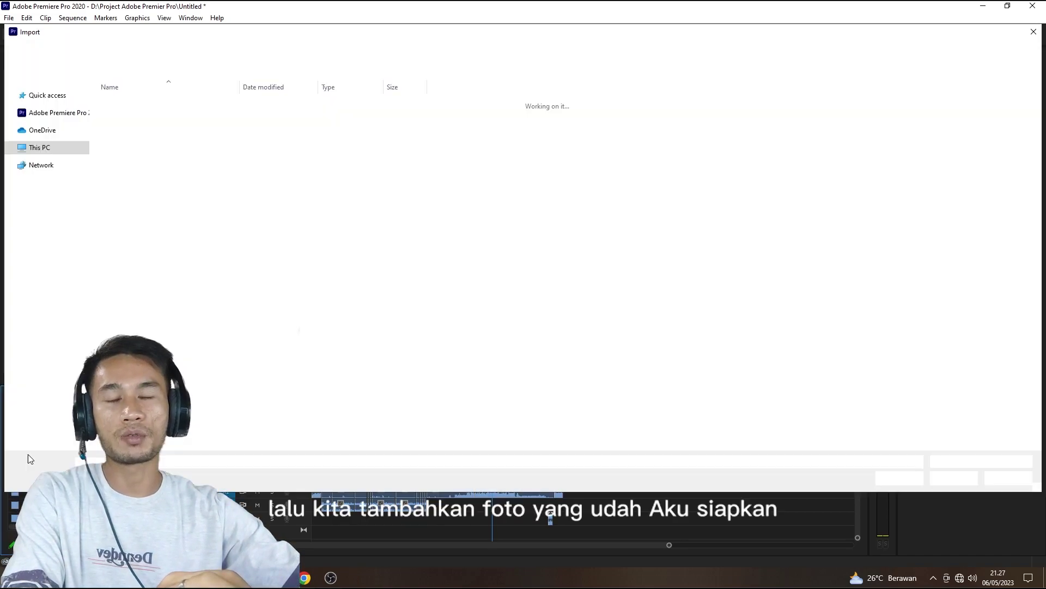
left_click(64, 283)
double_click(256, 112)
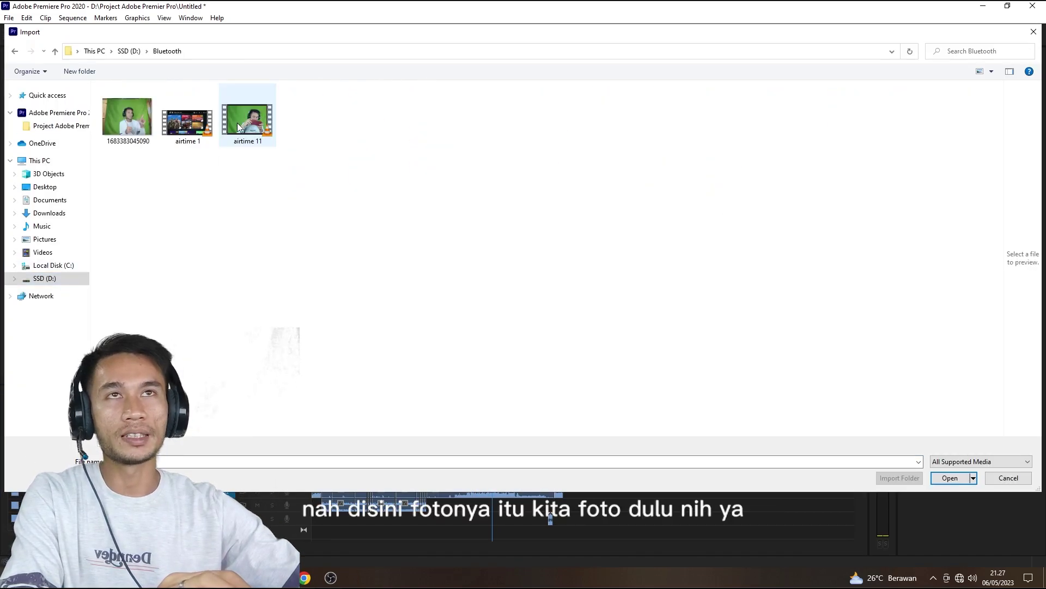
double_click(144, 131)
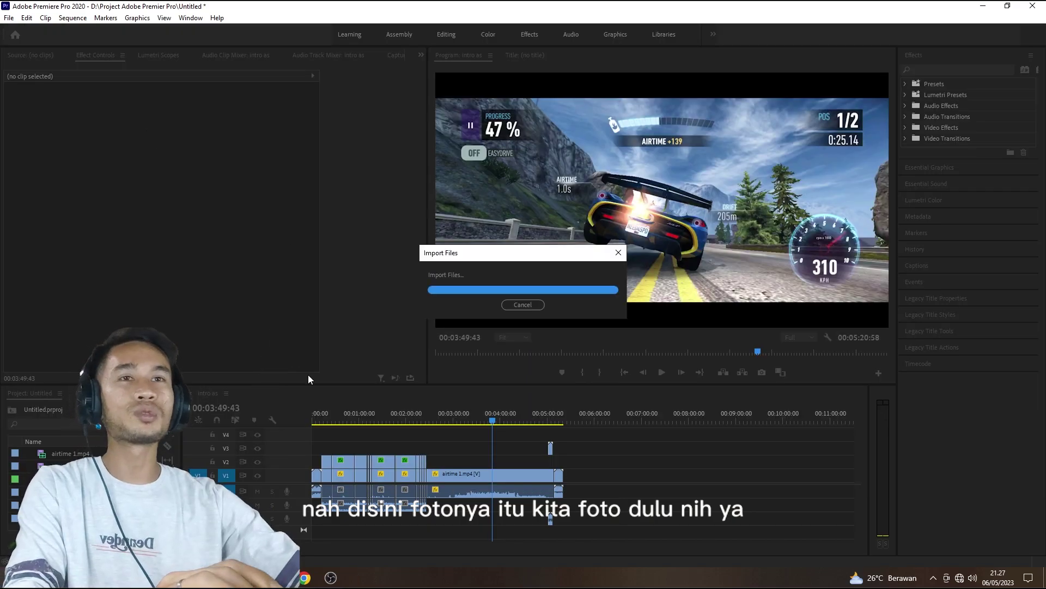
double_click(14, 455)
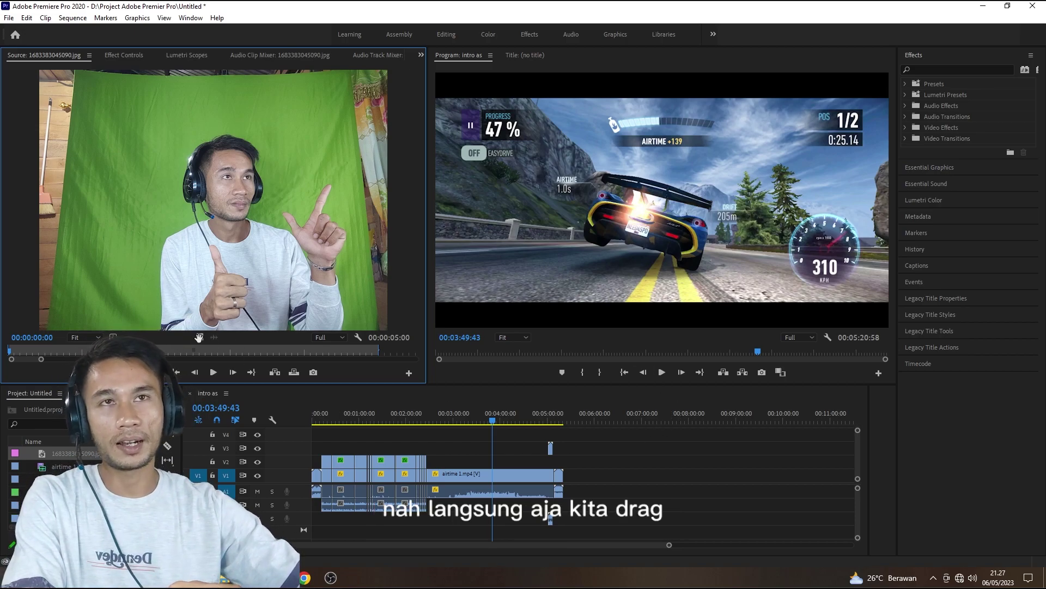
Step: Place the green-screen photo on V2 at the playhead and scale it to 20%
left_click_drag(184, 320, 496, 463)
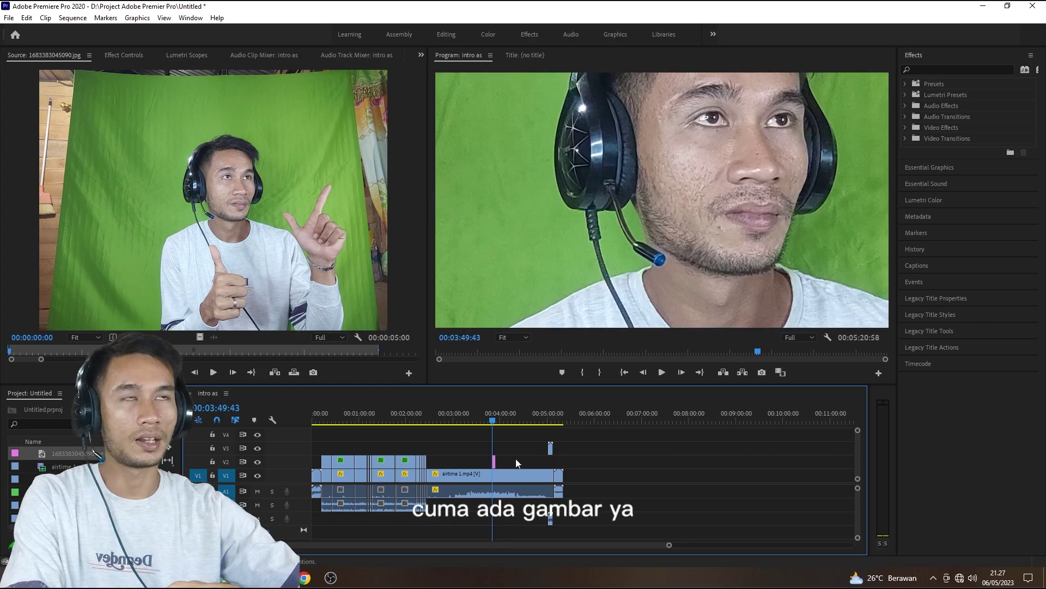
left_click(494, 462)
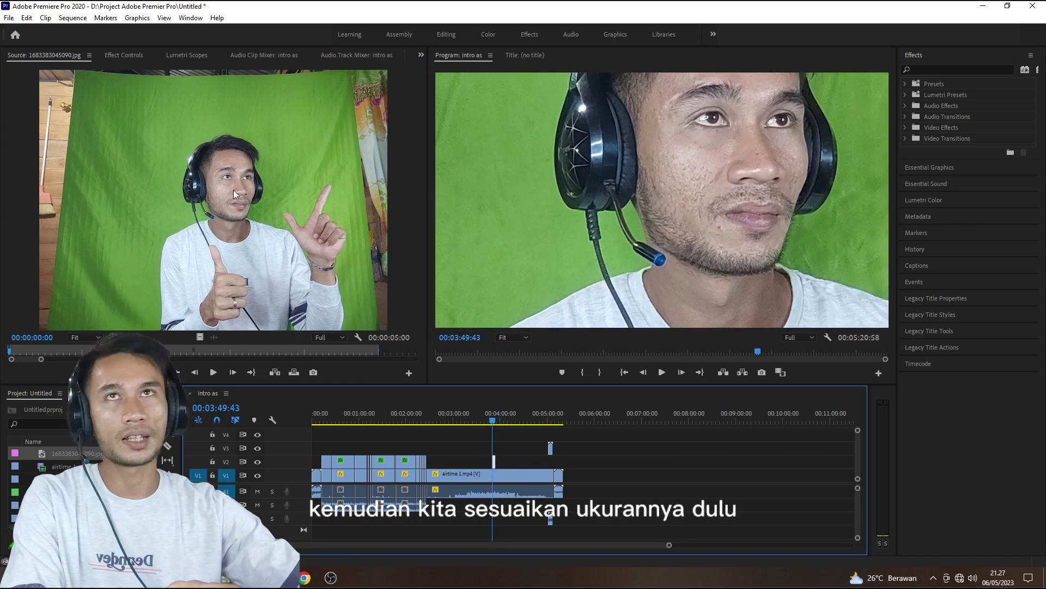
left_click(123, 55)
left_click_drag(165, 122, 122, 122)
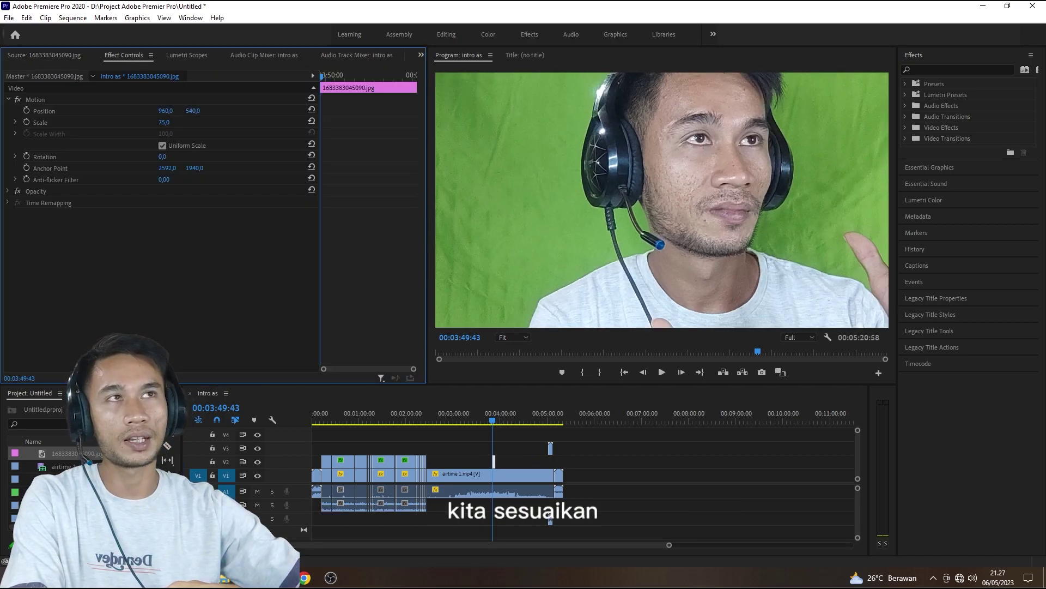
Step: Apply Crop to the photo with Left 34%, Top 24% and Right 11%
left_click(950, 69)
type("crop")
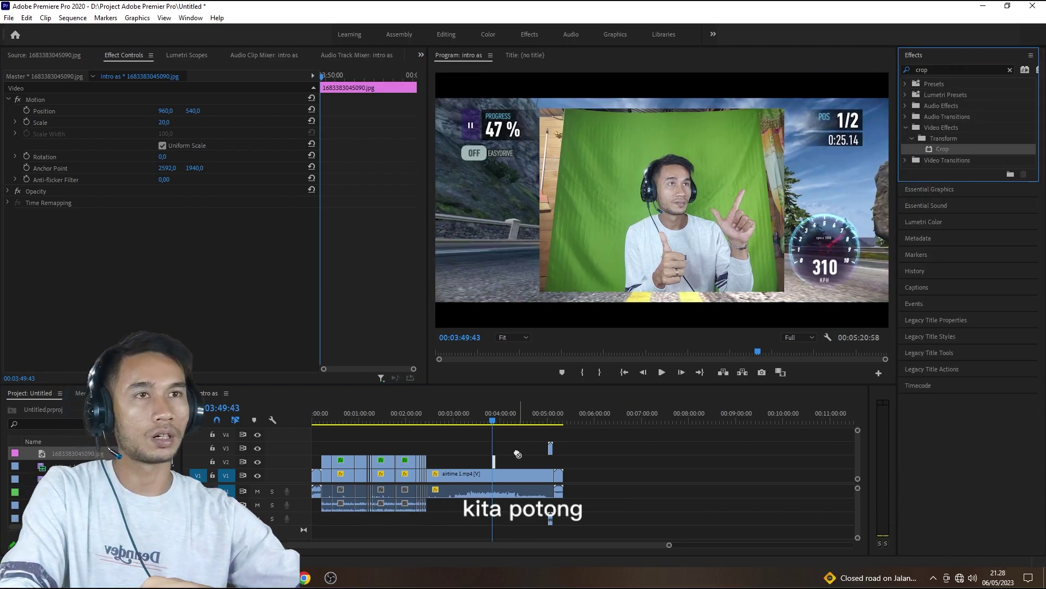
left_click_drag(929, 150, 164, 229)
left_click(173, 245)
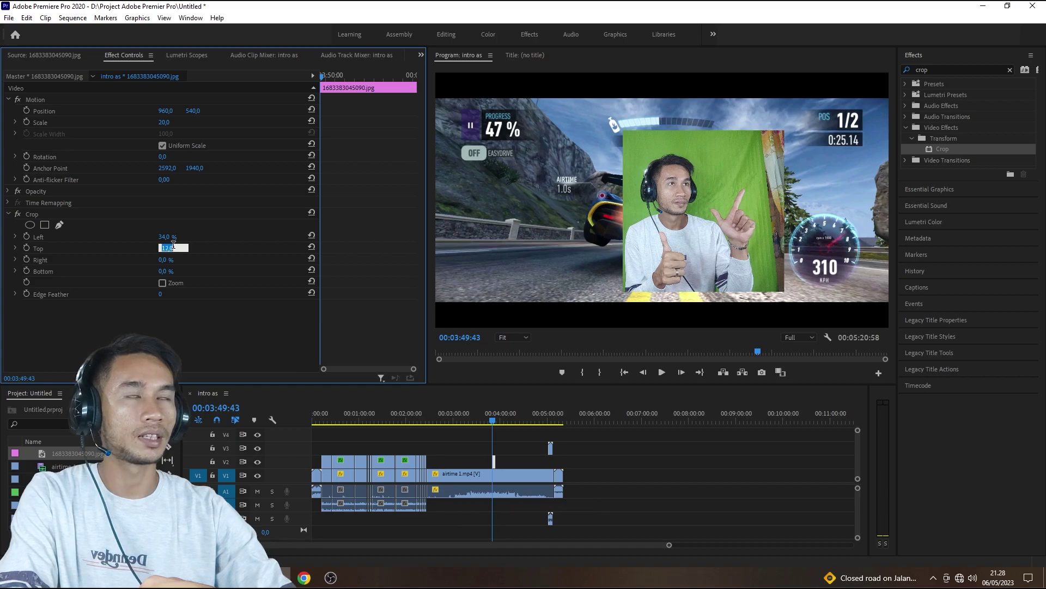
type("24,6")
key("Return")
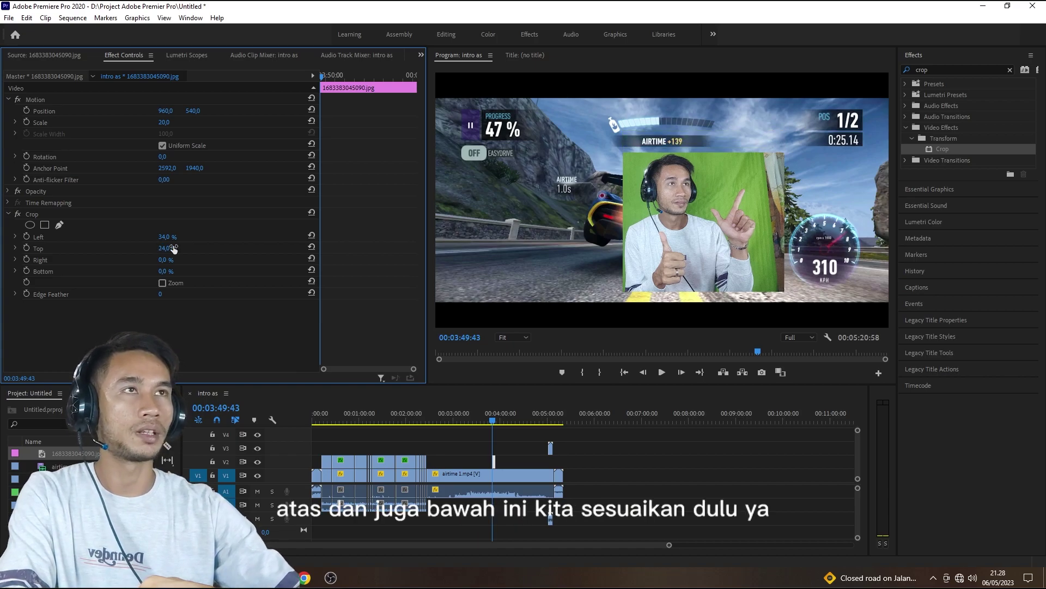
left_click(178, 270)
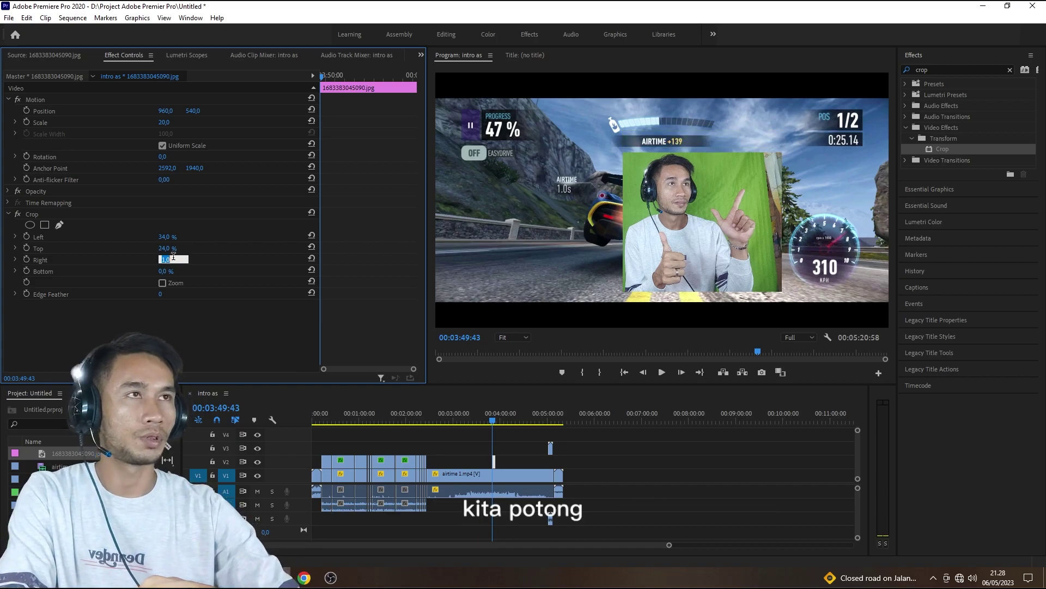
left_click_drag(163, 260, 173, 260)
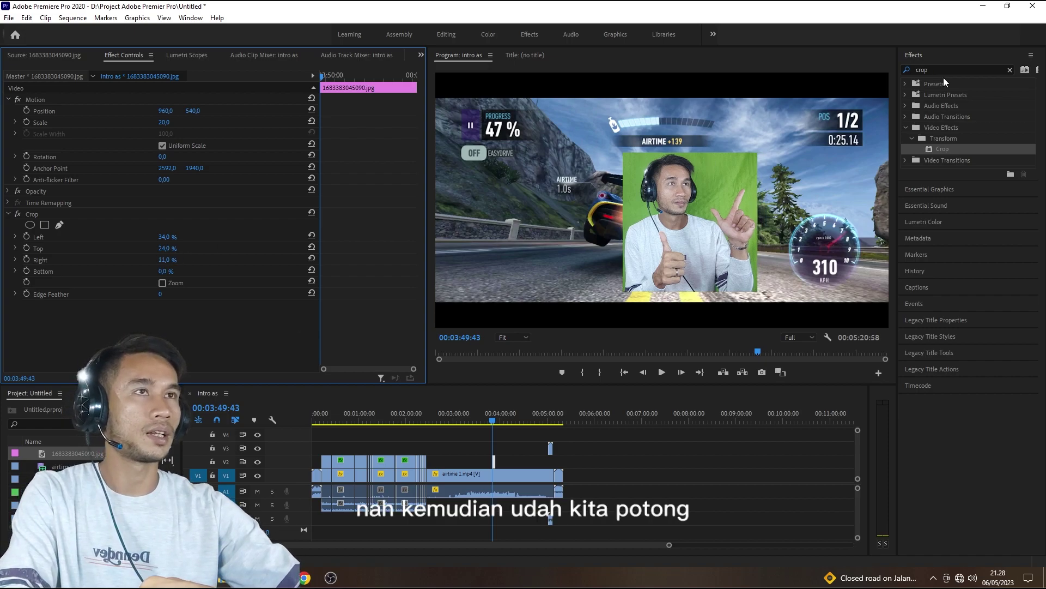
left_click(1010, 70)
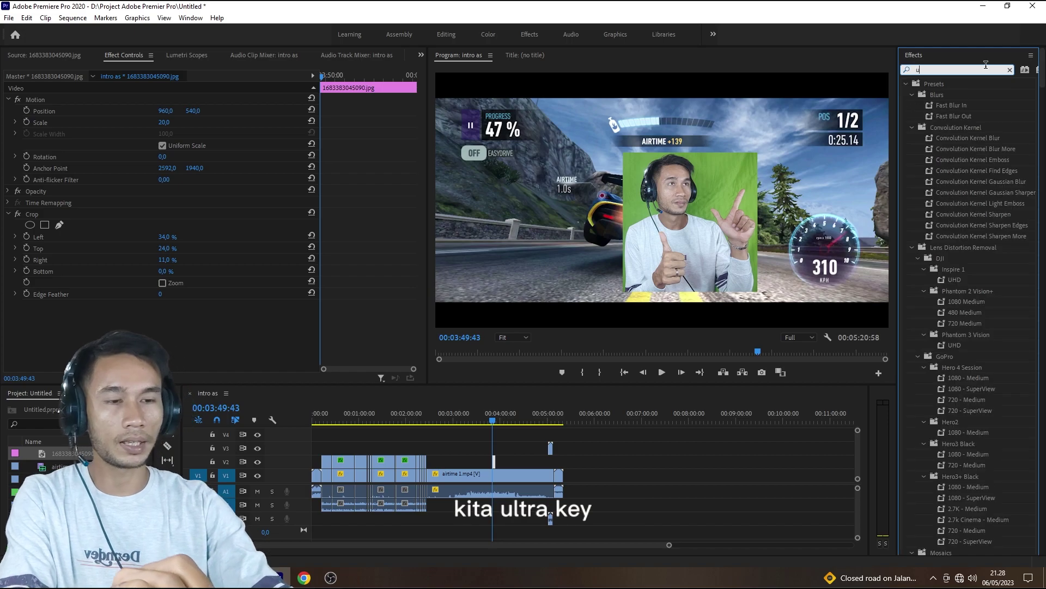
Step: Apply Ultra Key to the photo, sample the green backdrop and set it to Aggressive
type("ultra key")
left_click_drag(942, 149, 495, 462)
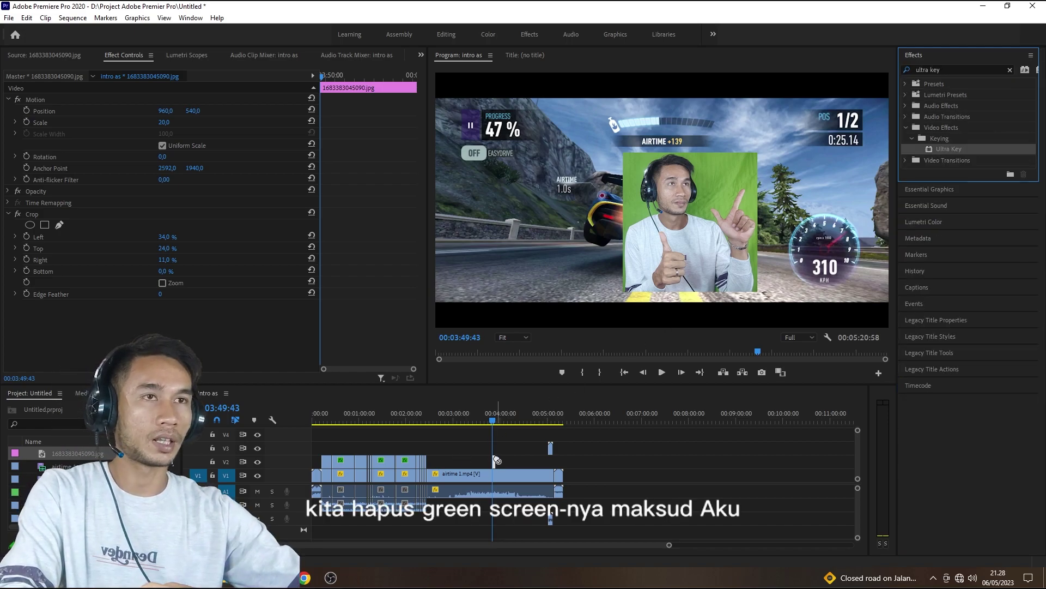
left_click(180, 351)
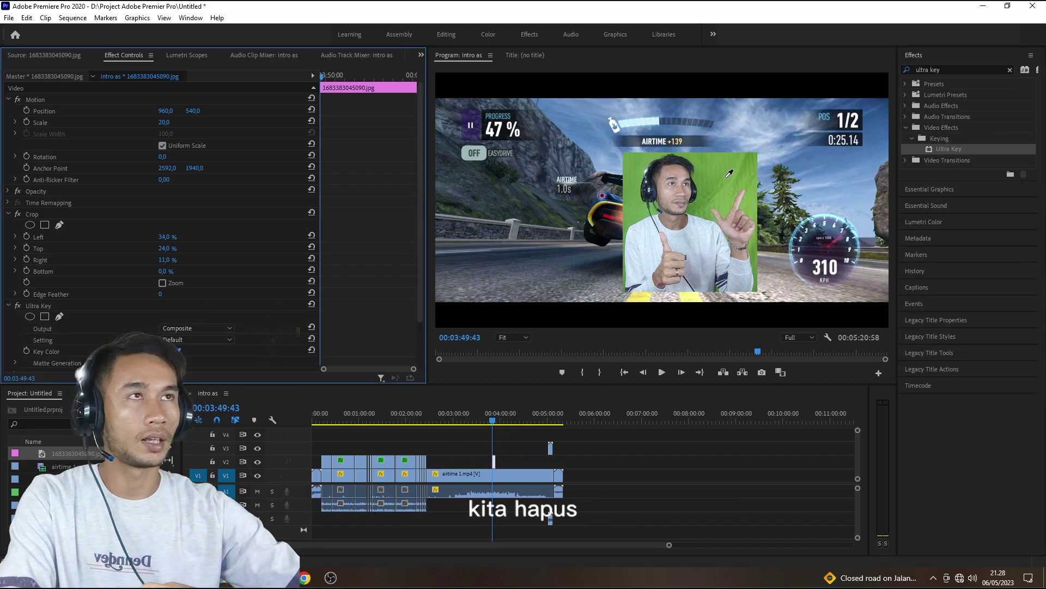
left_click(725, 185)
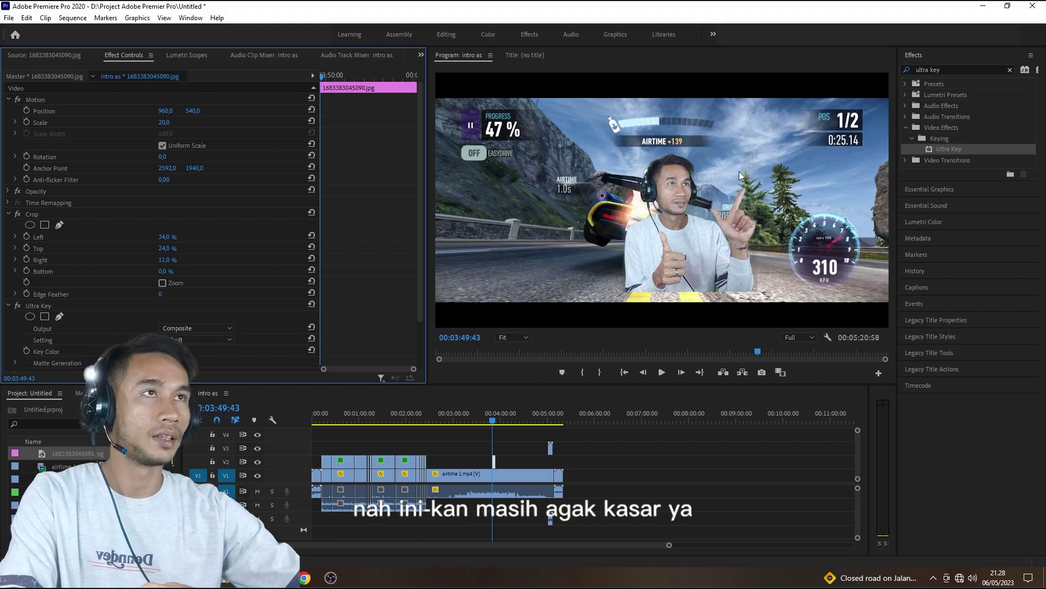
left_click(208, 338)
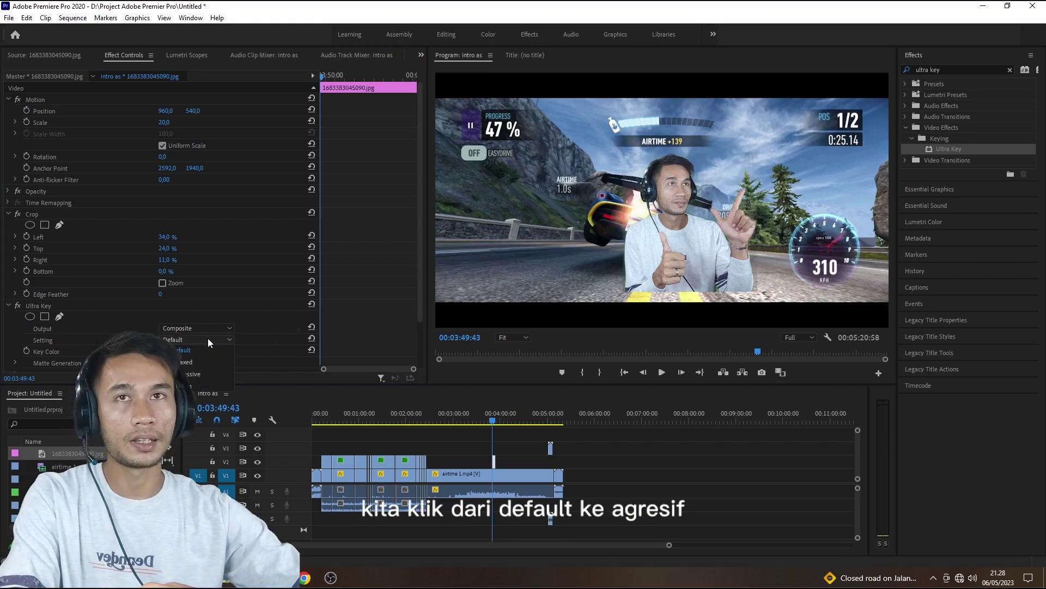
left_click(197, 373)
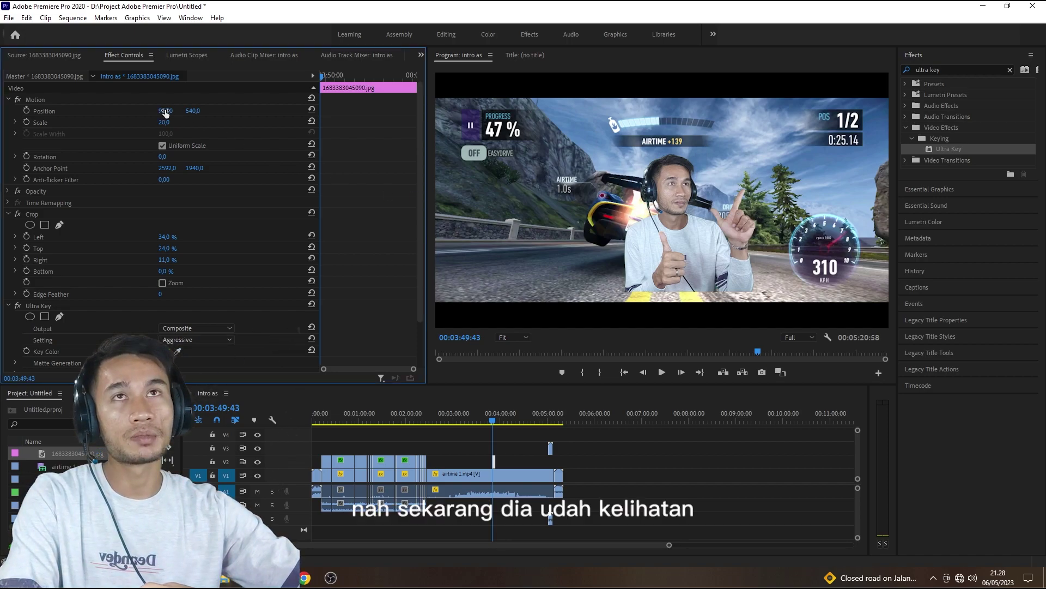
Step: Move the keyed presenter into the lower-left corner, then bring YouTube Studio forward
left_click_drag(165, 111, 131, 111)
mouse_move(518, 234)
left_mouse_down()
mouse_move(509, 268)
mouse_move(493, 270)
left_mouse_up()
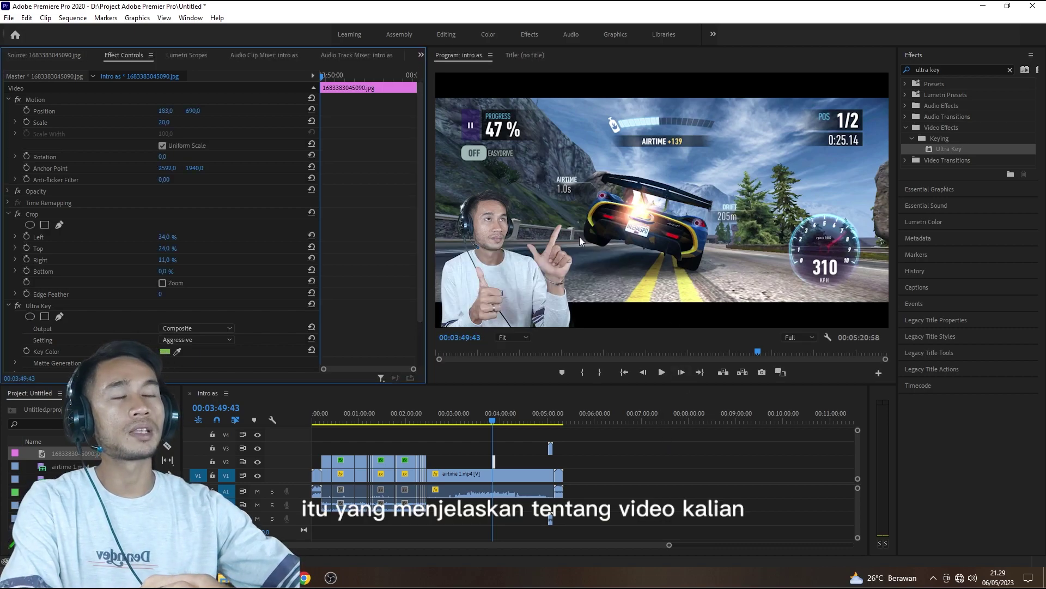
left_click(674, 499)
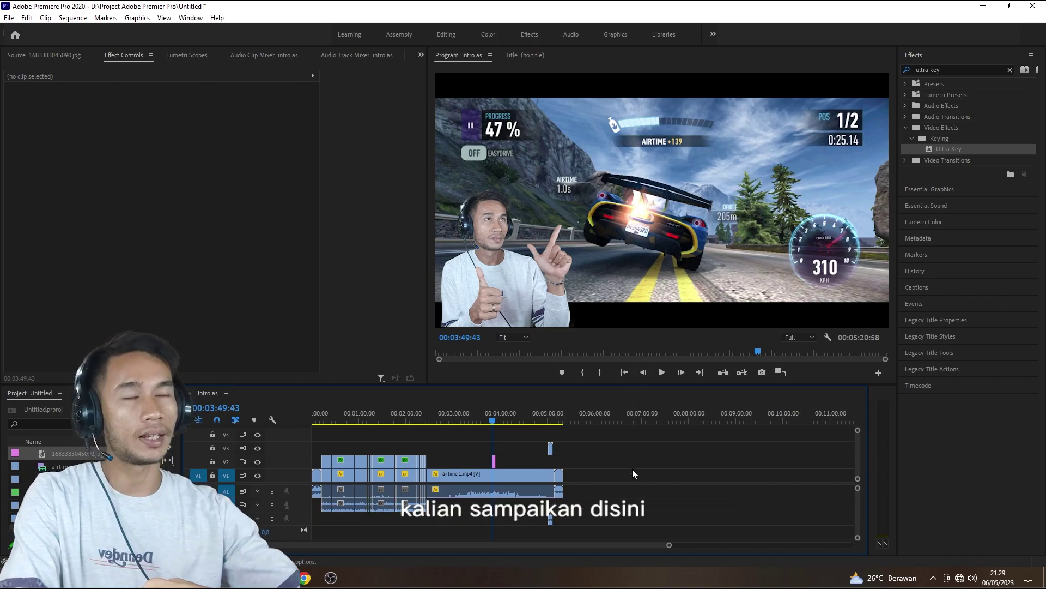
left_click(1009, 71)
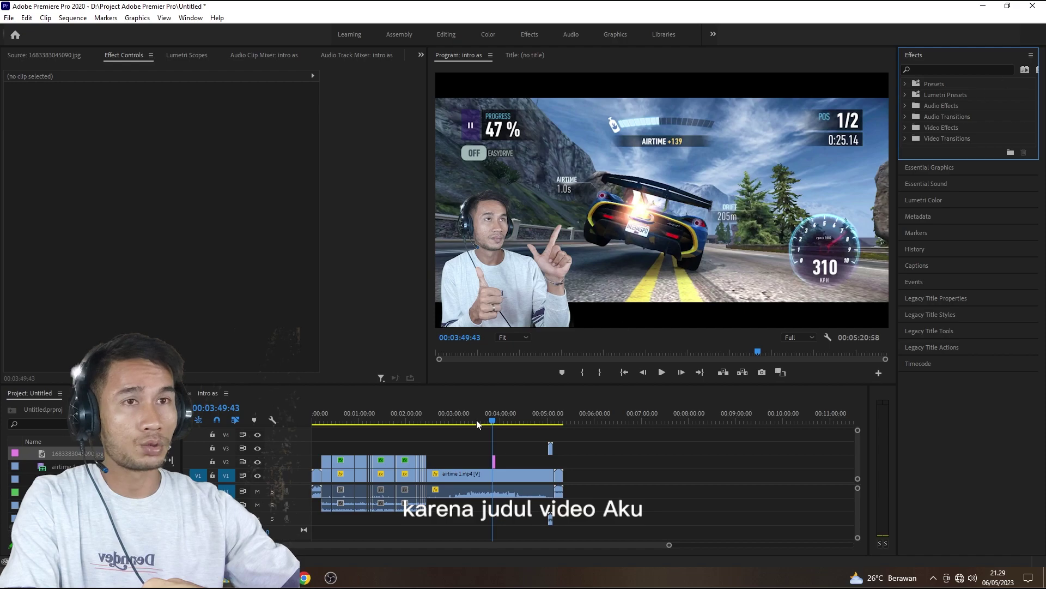
left_click(305, 579)
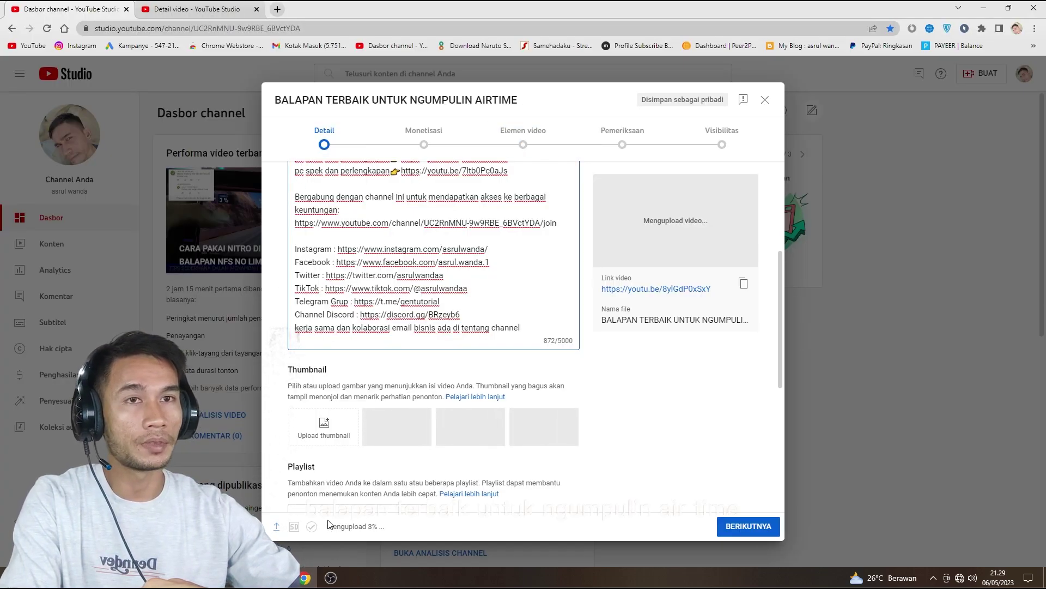
Step: Switch from Chrome back to the Premiere Pro window
key("alt+Tab")
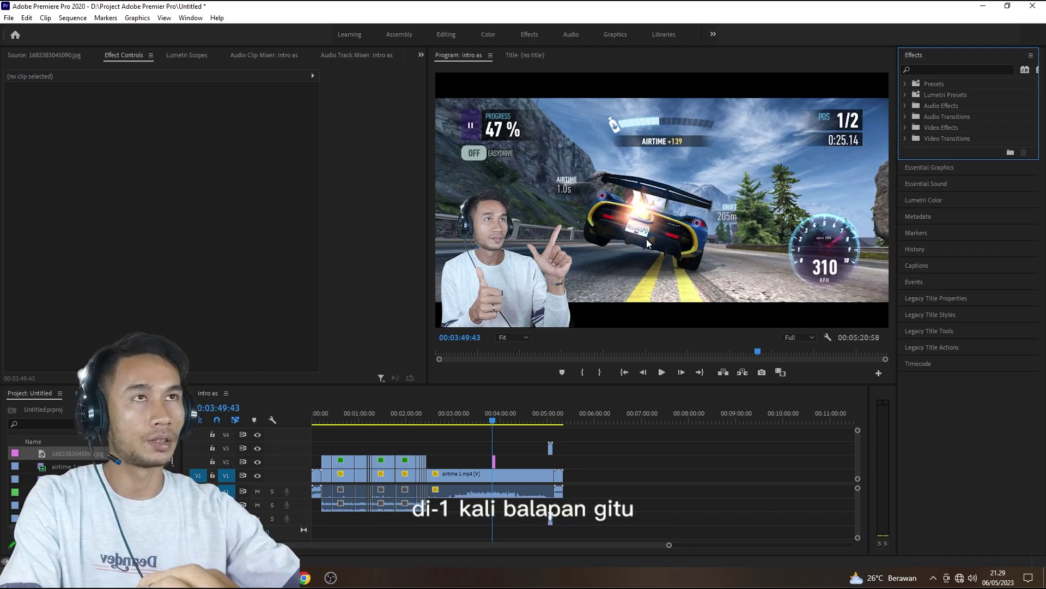
Step: Paste the caption, change its number to 12, and centre it in the frame
key("ctrl+v")
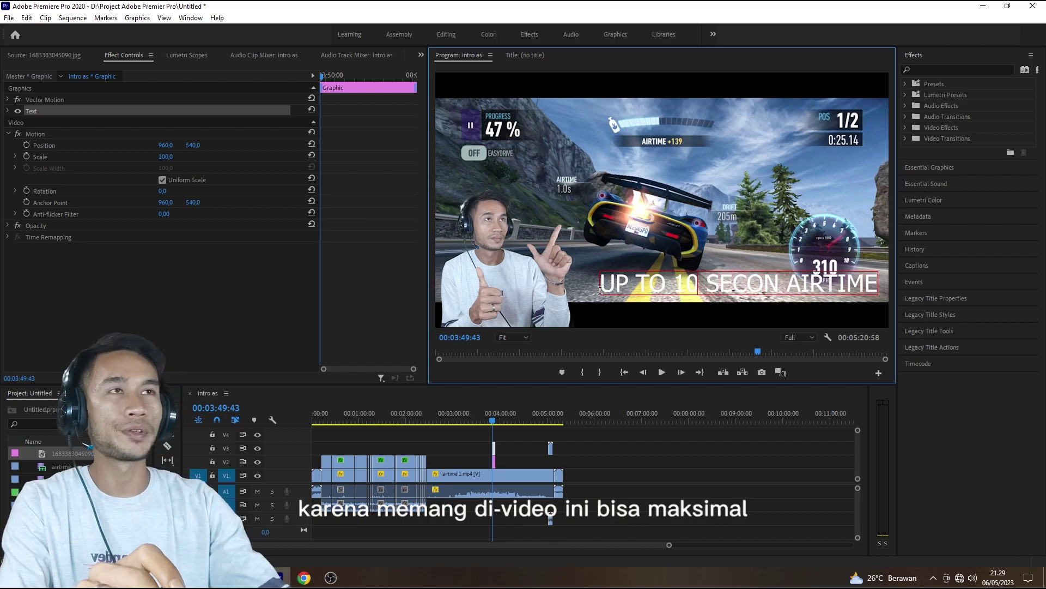
key("BackSpace")
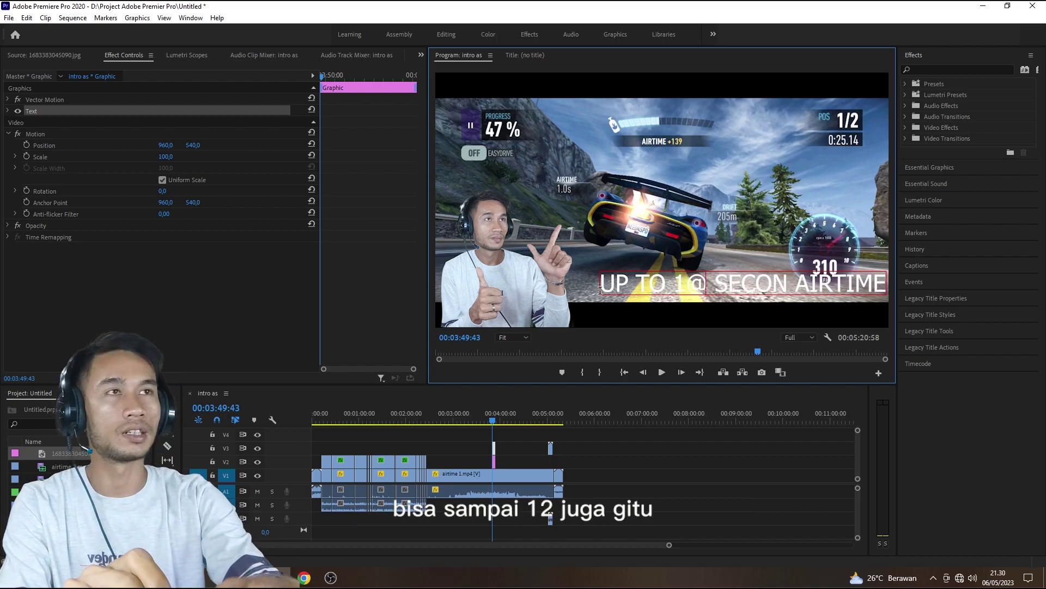
type("2")
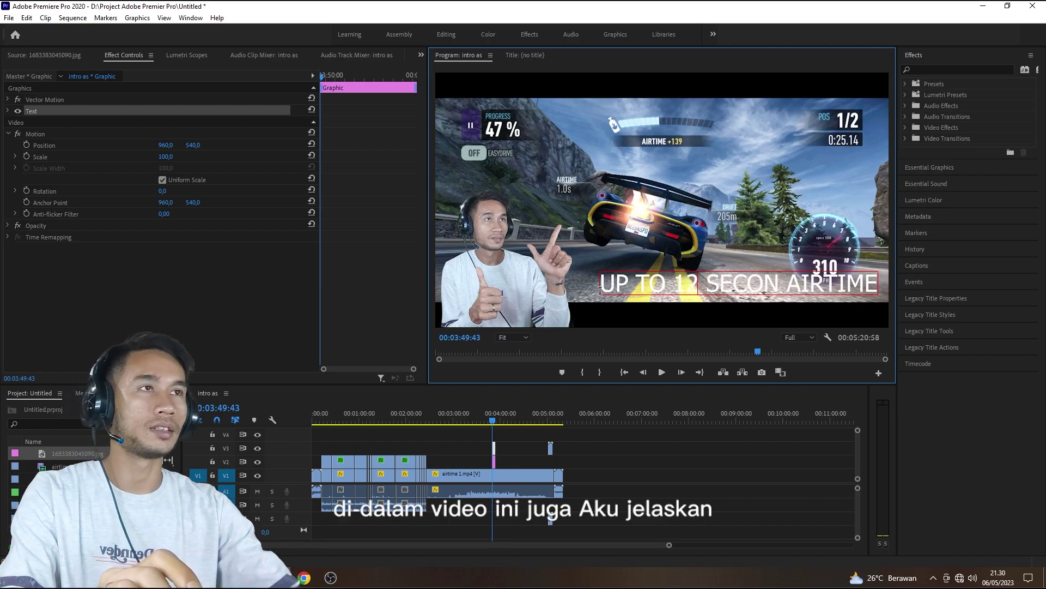
left_click(929, 167)
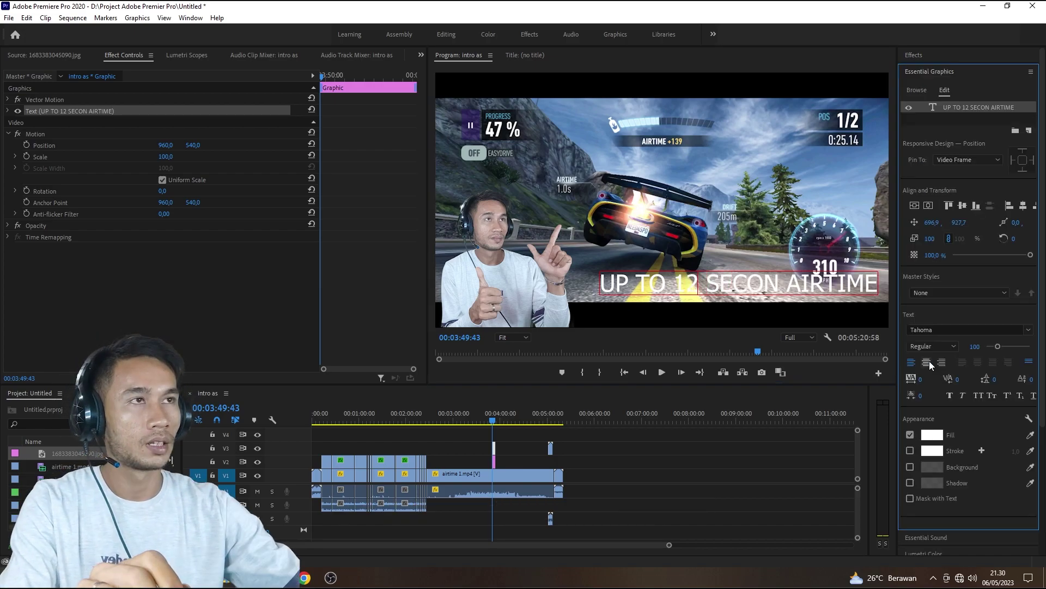
left_click(926, 362)
left_click(929, 206)
left_click(915, 206)
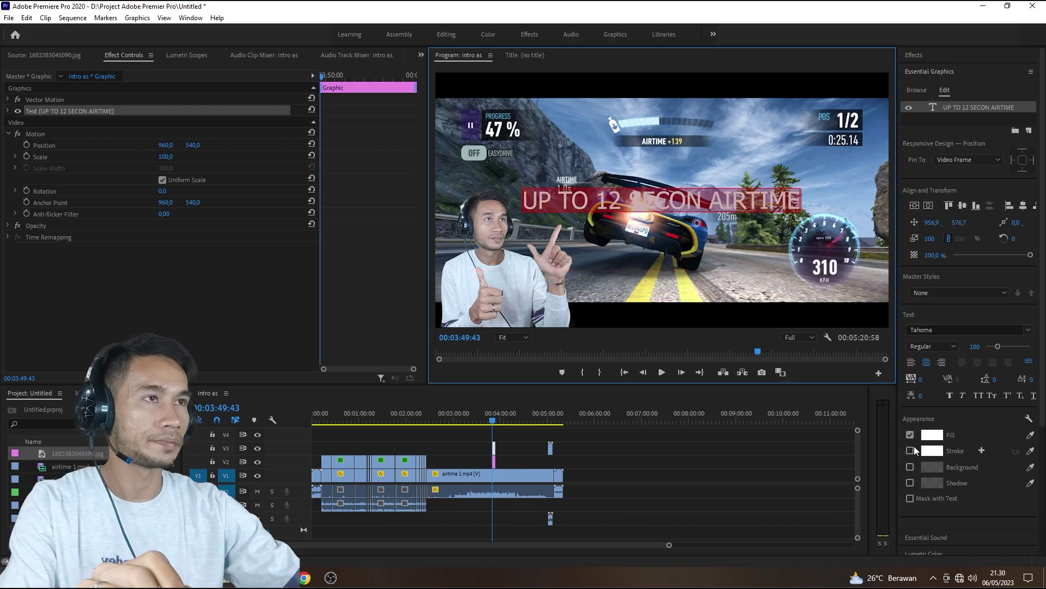
Step: Set the caption font to Comic Sans MS Bold and scale it to about 75
left_click(965, 330)
type("comic")
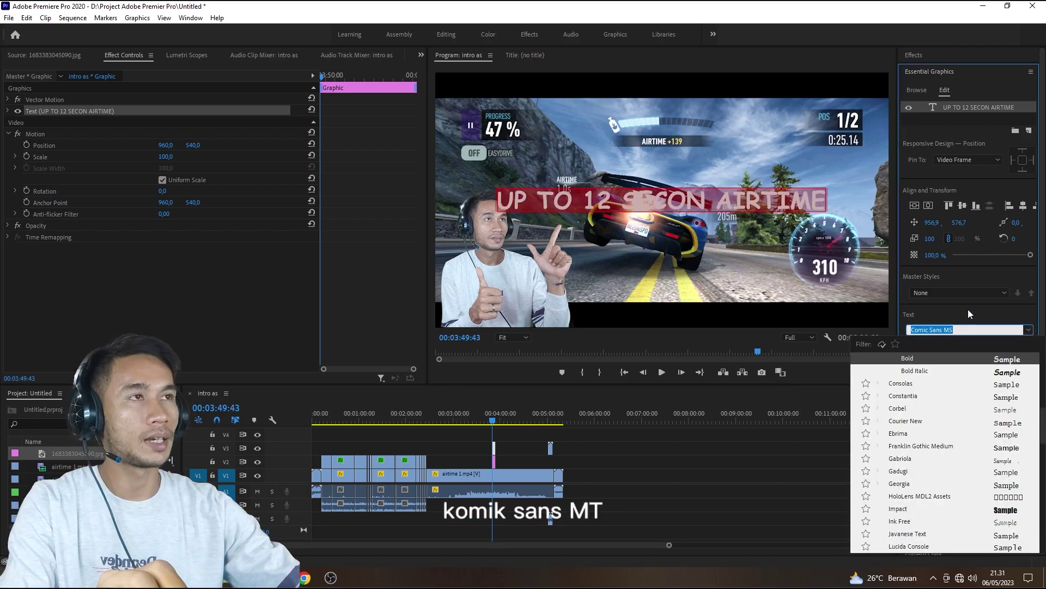
key("Return")
left_click(953, 347)
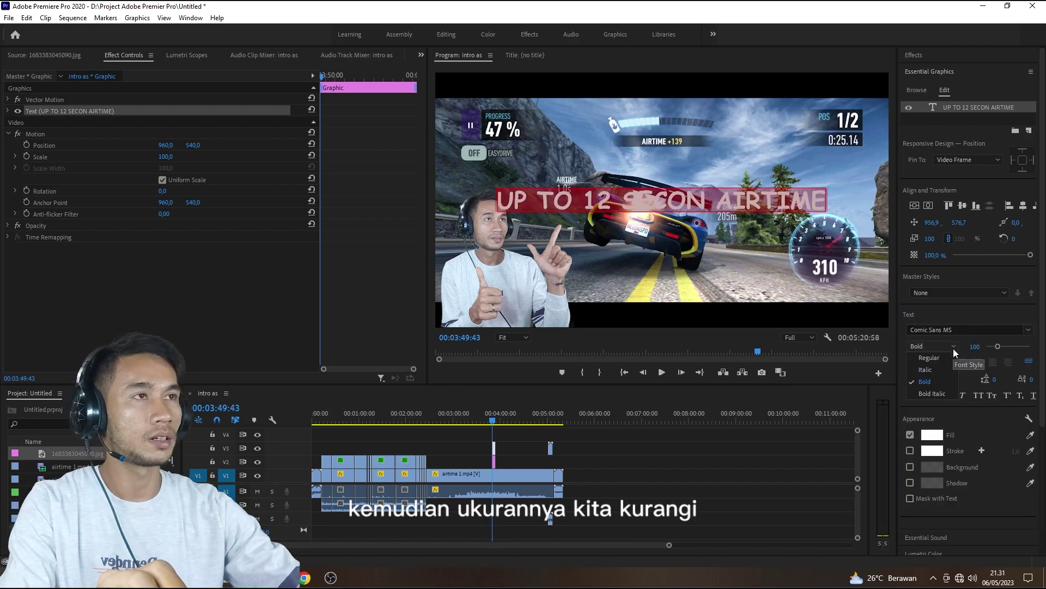
left_click(956, 262)
left_click_drag(932, 241, 953, 221)
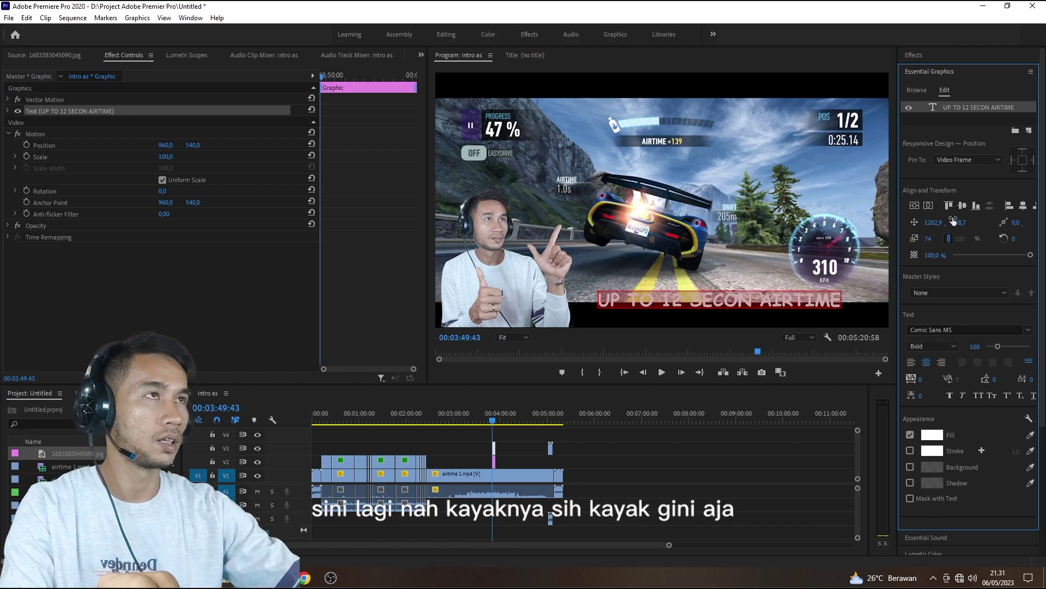
left_click(590, 488)
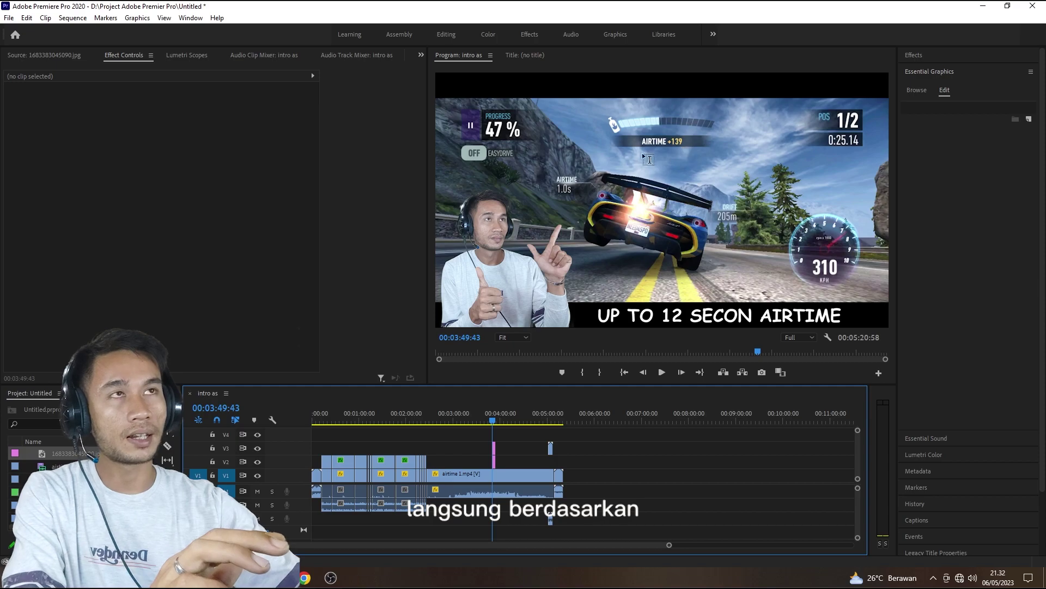
Step: Mark in and out on the single frame at 00:03:49:43 and open Export Settings
left_click(583, 371)
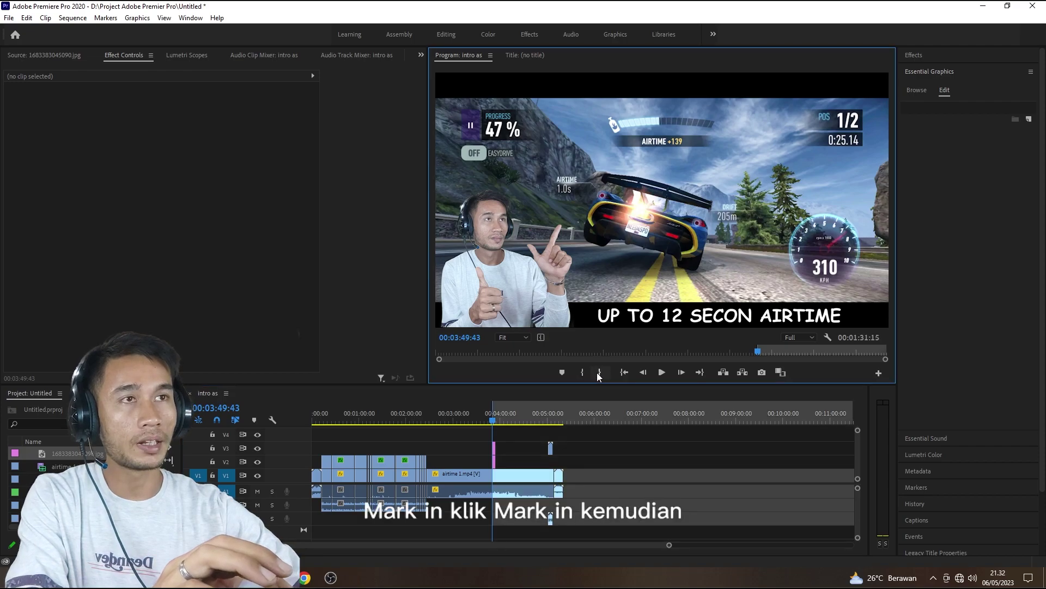
left_click(599, 373)
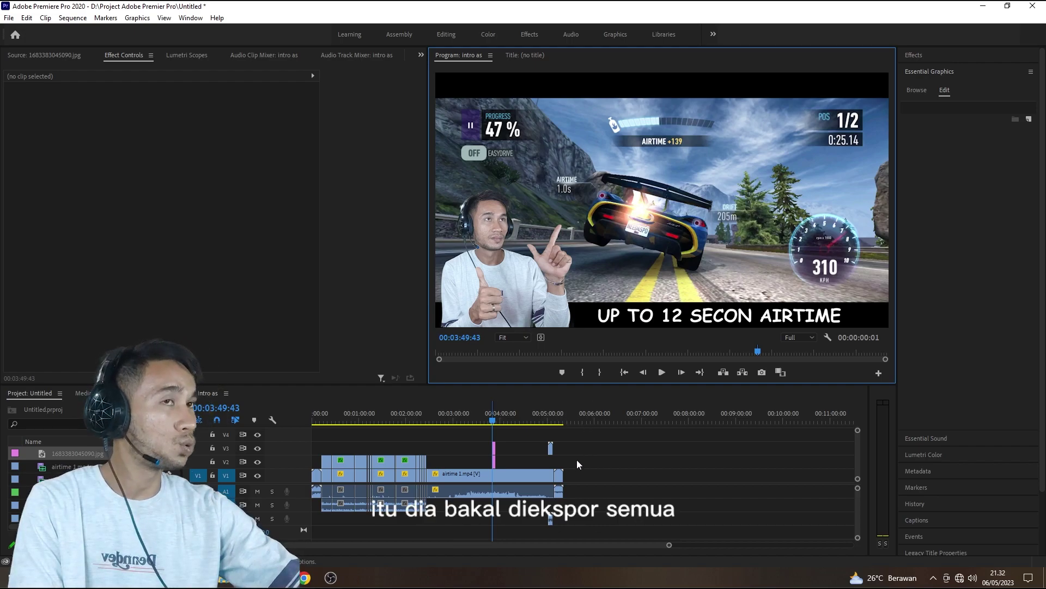
left_click(618, 451)
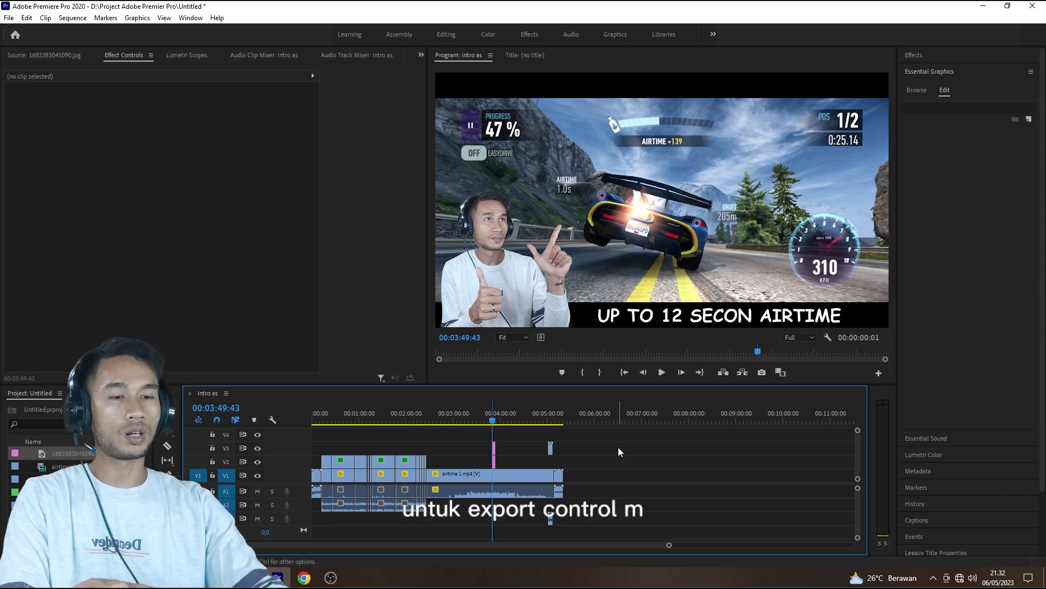
key("ctrl+m")
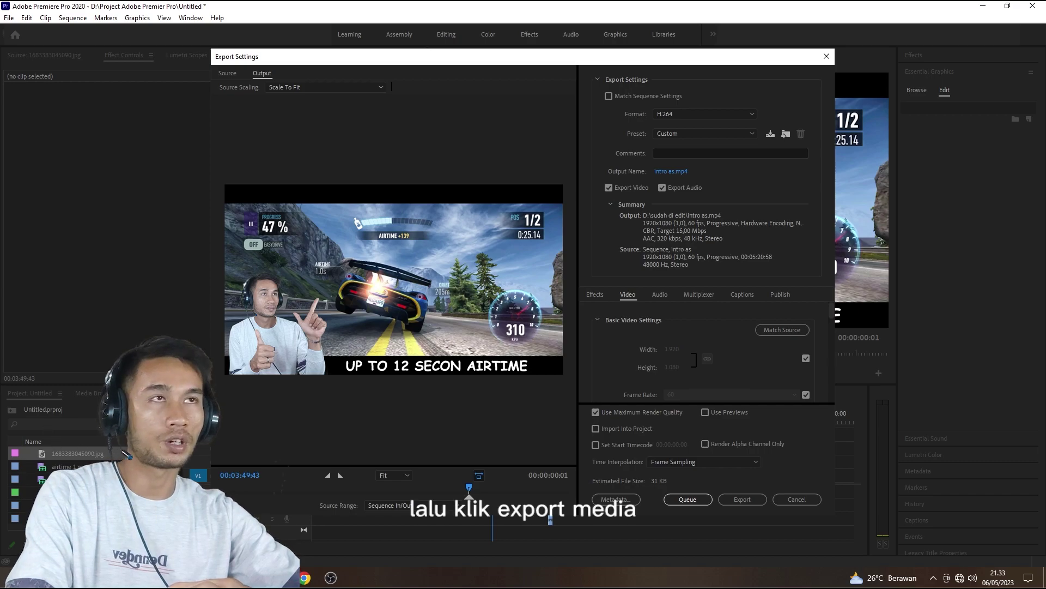
Step: Export the frame as a PNG with Maximum Depth and Maximum Render Quality enabled
left_click(714, 113)
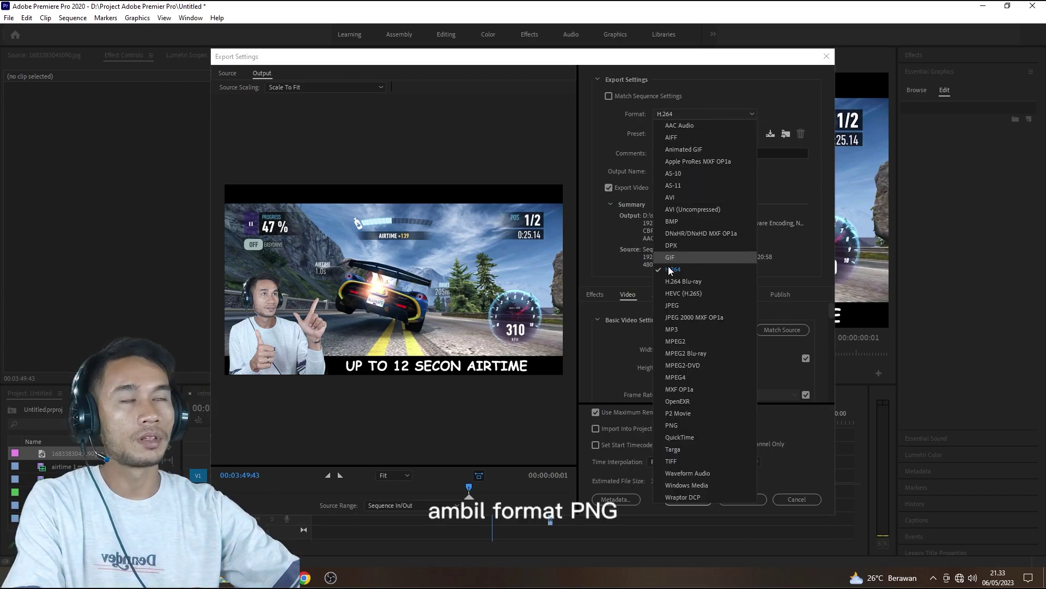
left_click(675, 425)
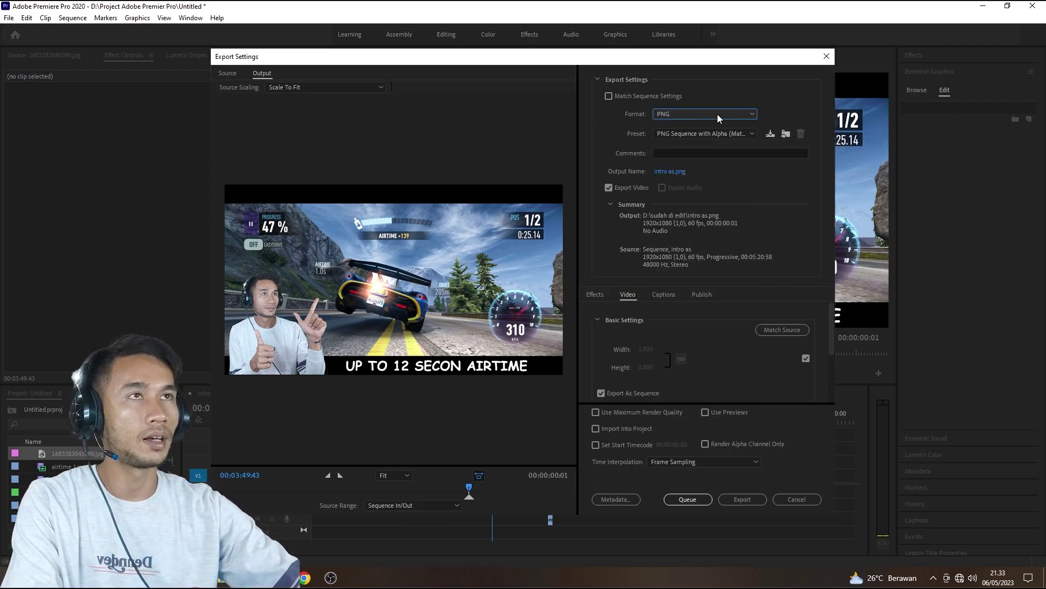
scroll(688, 361, "down", 3)
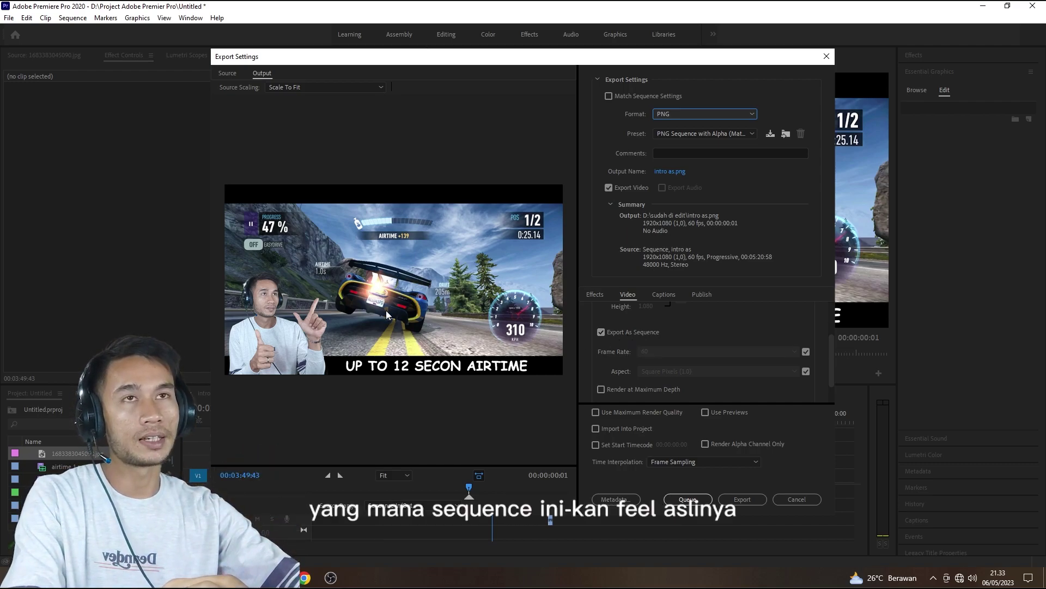
scroll(699, 338, "down", 2)
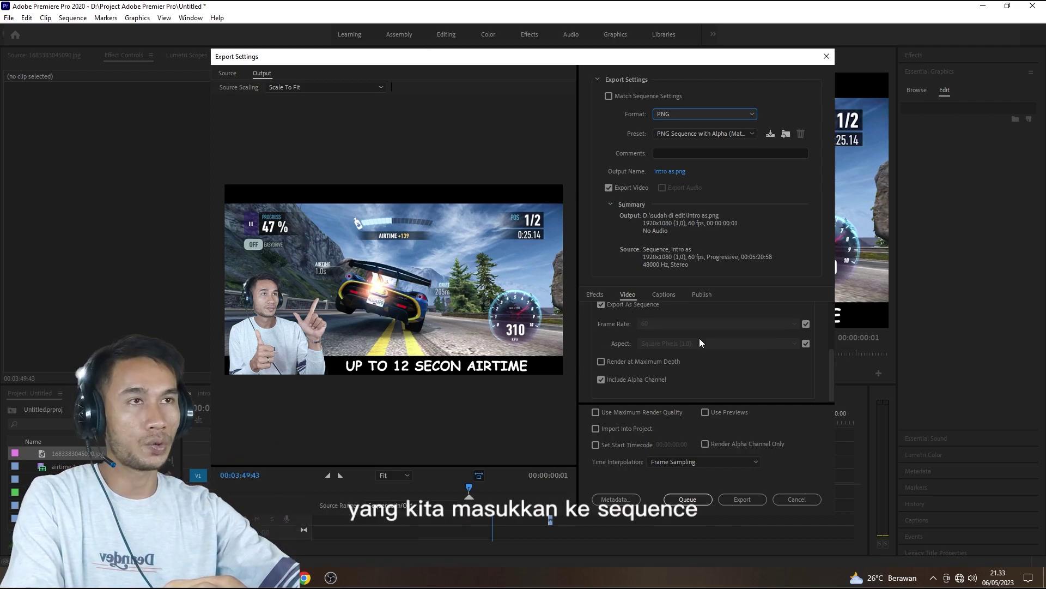
left_click(602, 361)
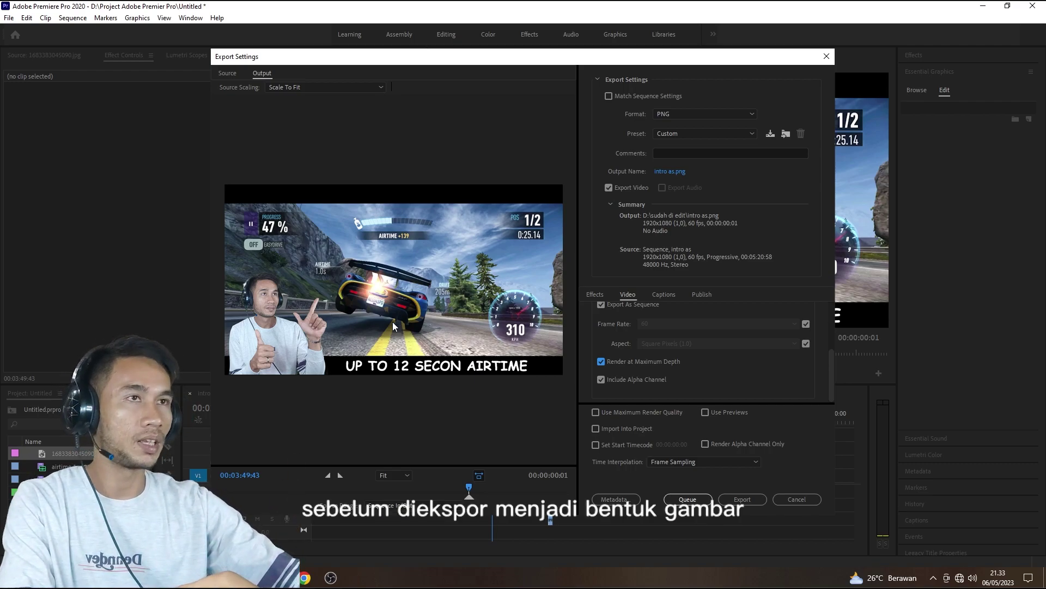
left_click(595, 413)
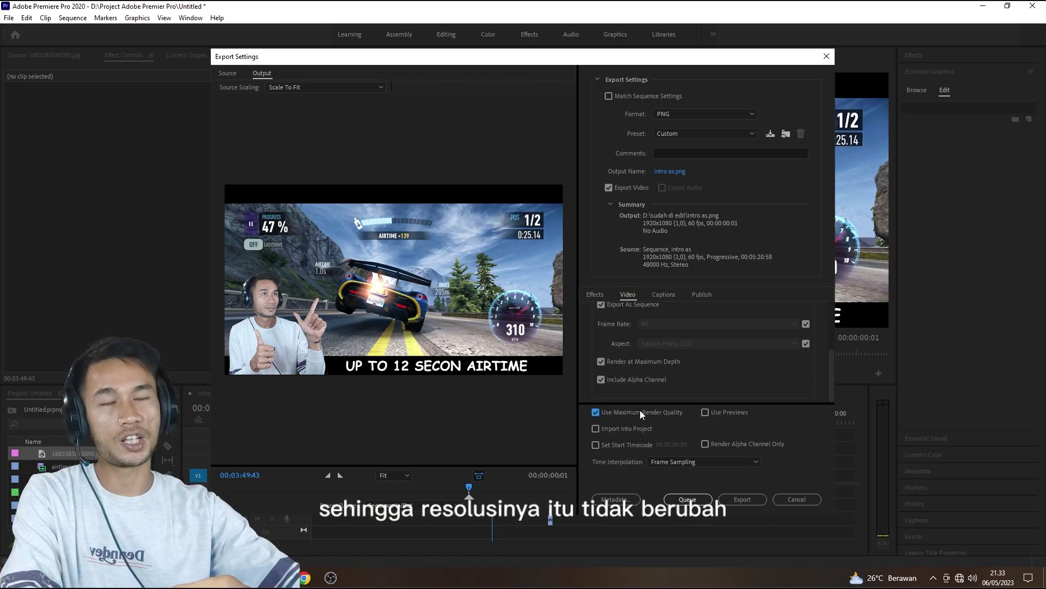
left_click(748, 499)
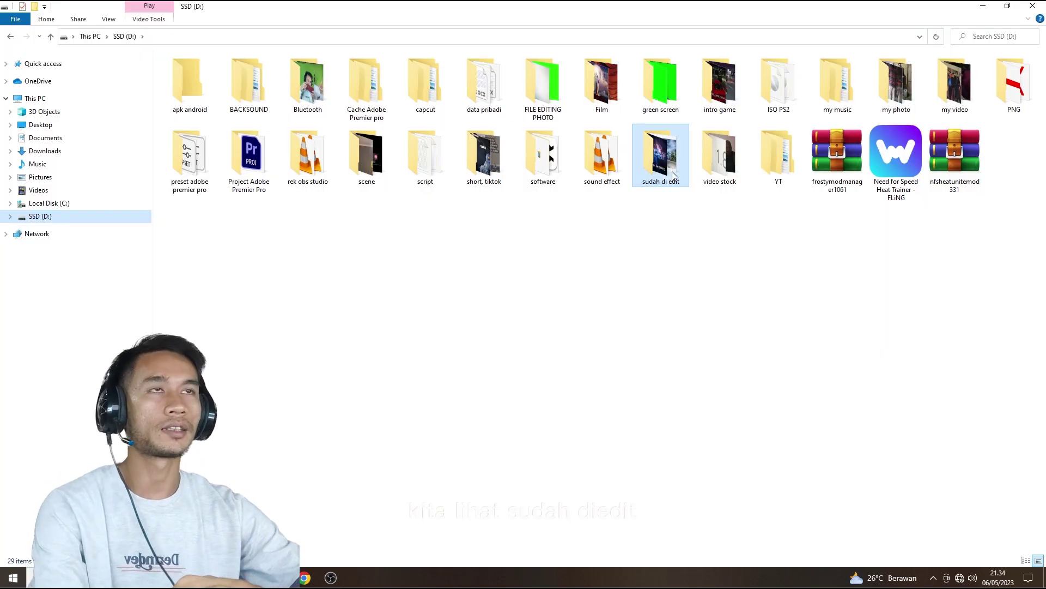
double_click(660, 152)
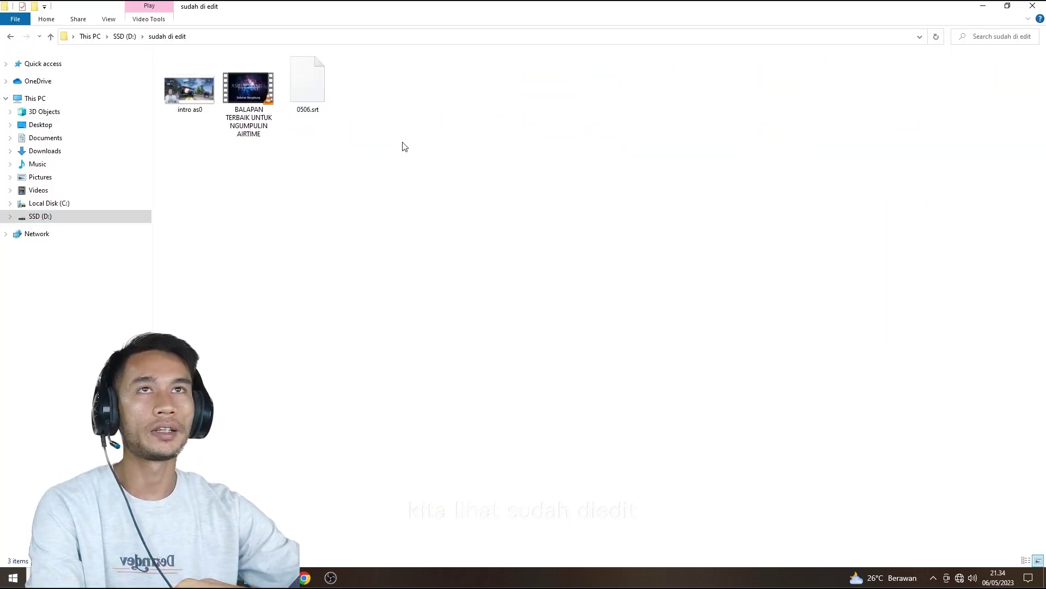
double_click(202, 98)
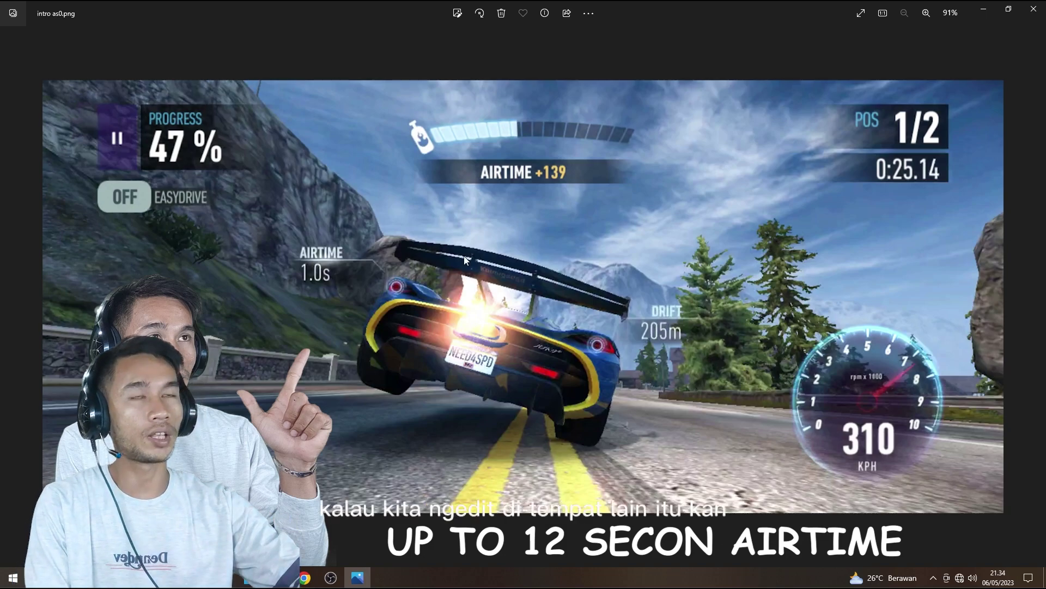
left_click(1034, 9)
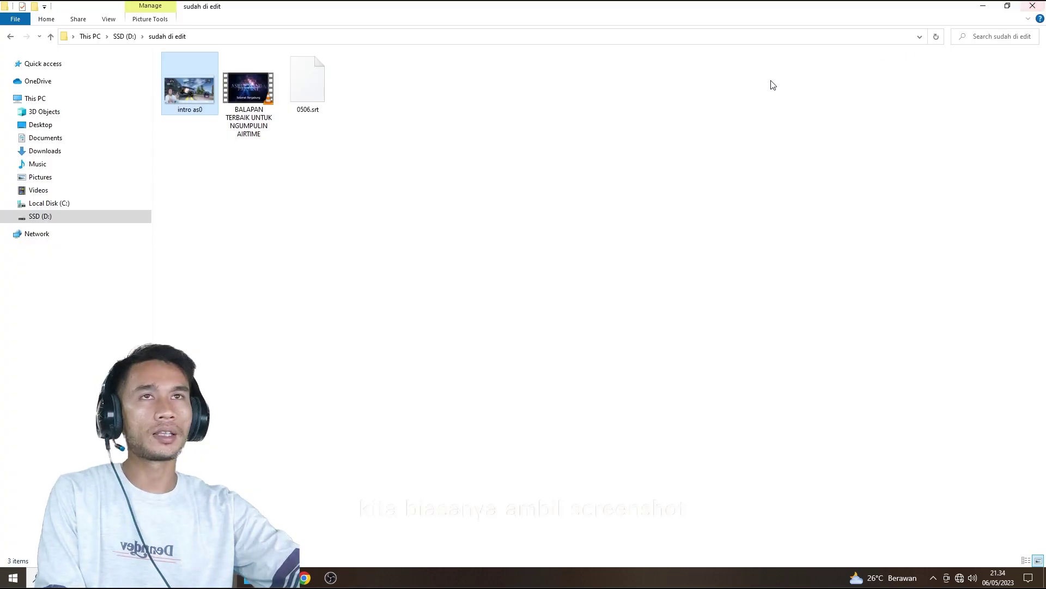
double_click(263, 99)
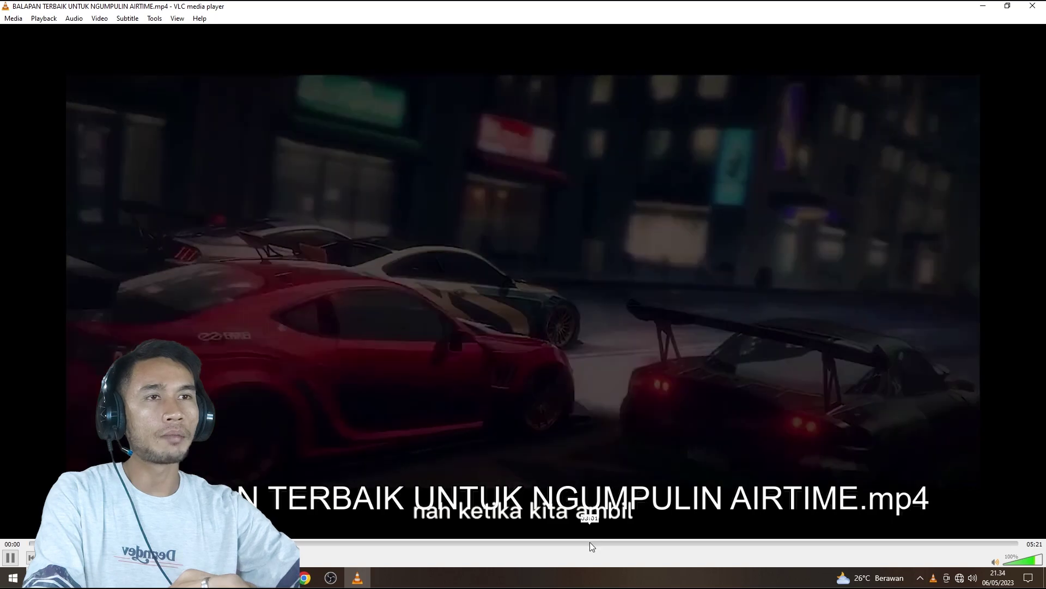
left_click(591, 541)
key("space")
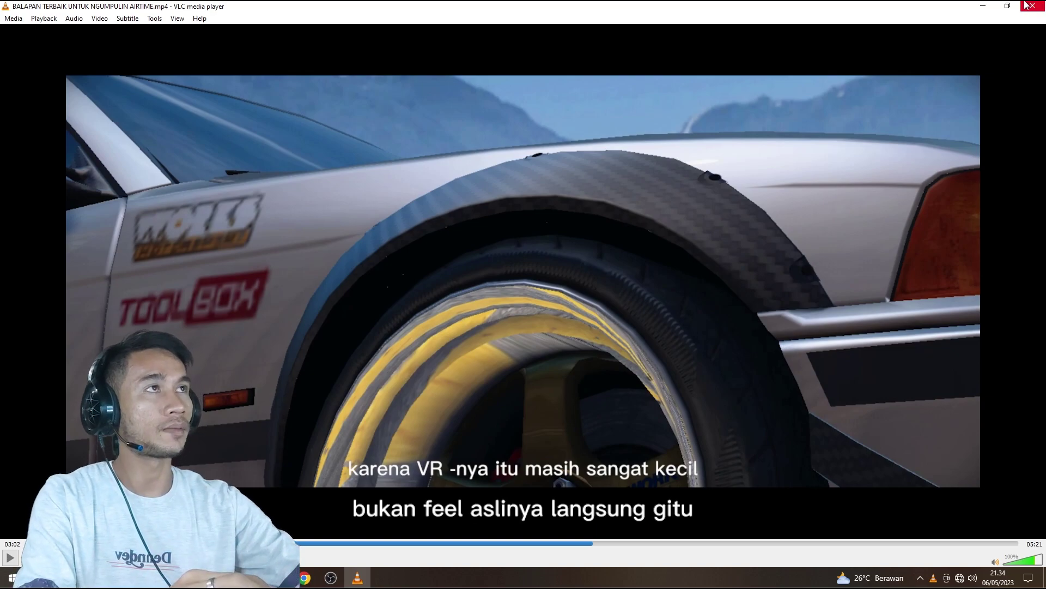
key("alt+F4")
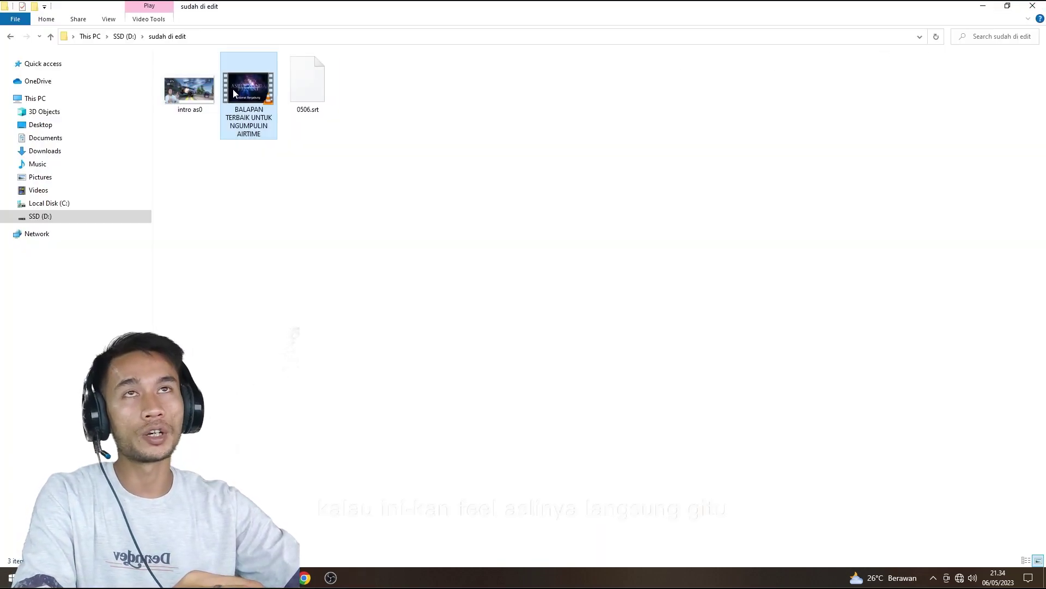
Step: Reopen intro as0 in the viewer, close it, and open the file's Properties
double_click(192, 89)
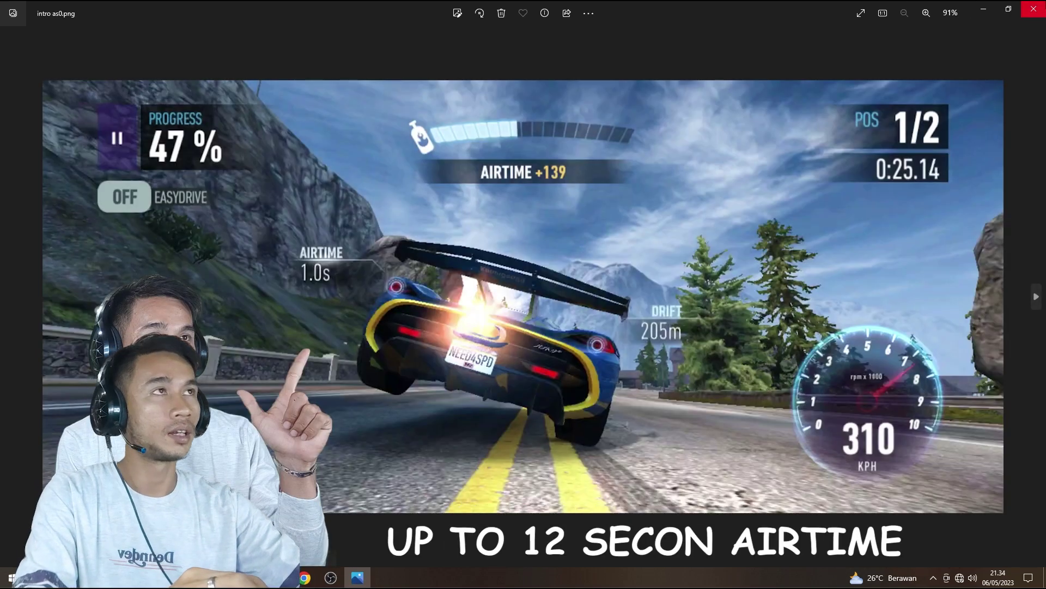
key("alt+F4")
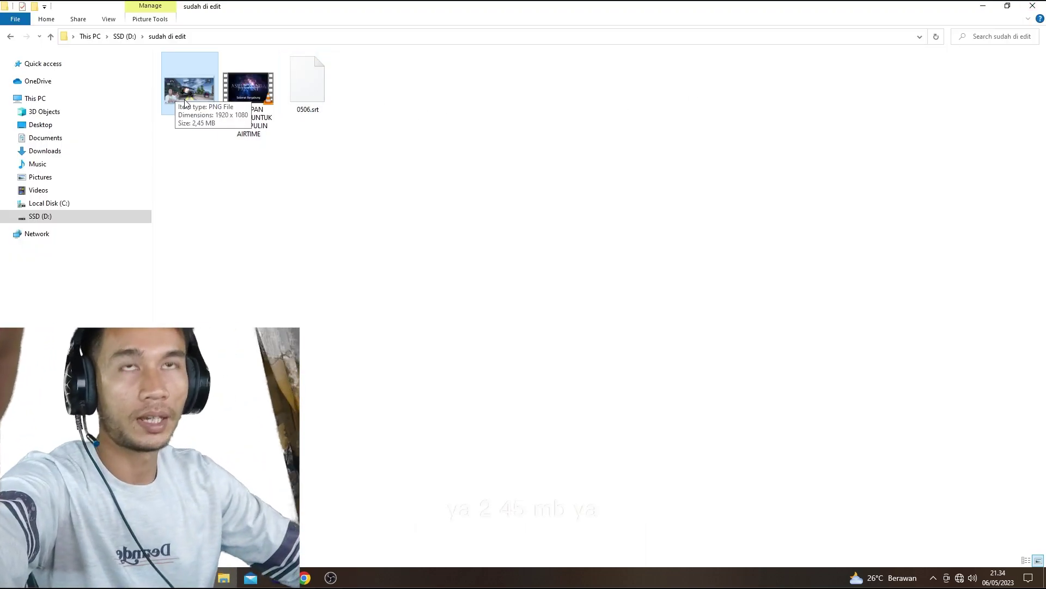
right_click(190, 102)
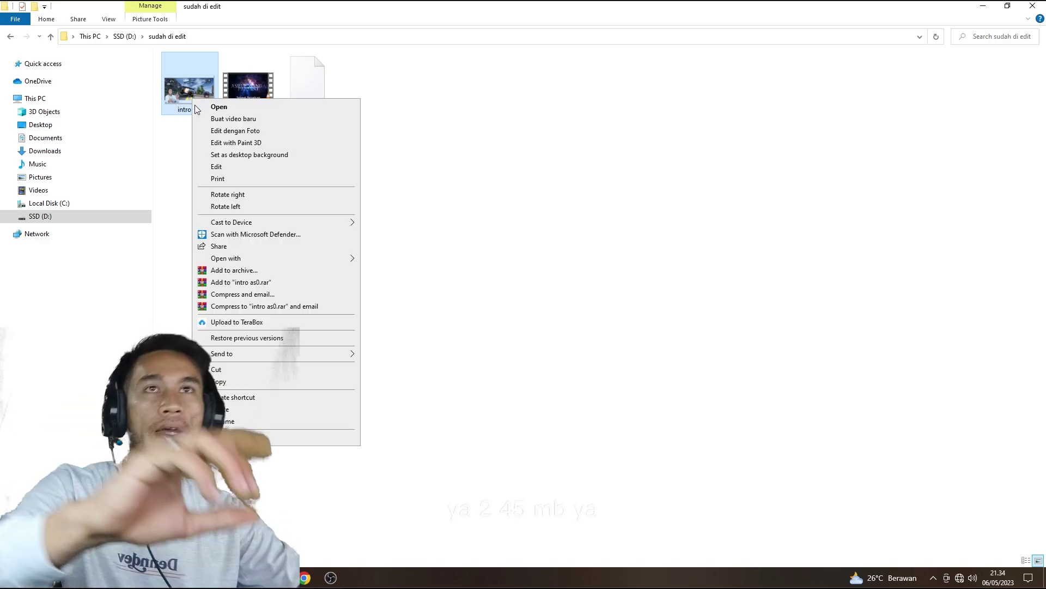
left_click(229, 435)
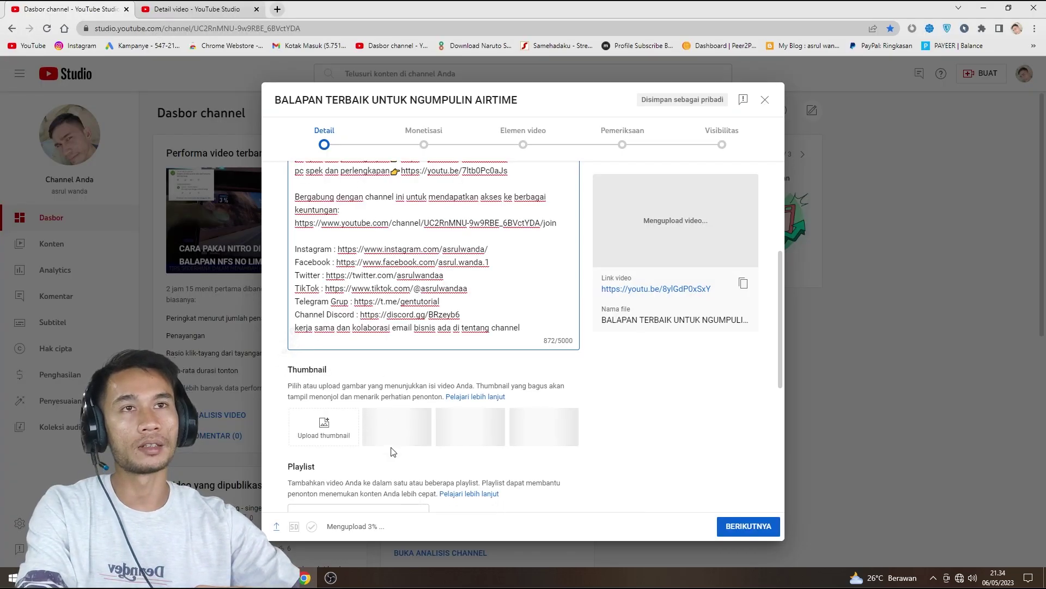
Step: Try the exported 'intro as0' PNG as the video thumbnail; YouTube rejects it as over 2 MB
left_click(326, 429)
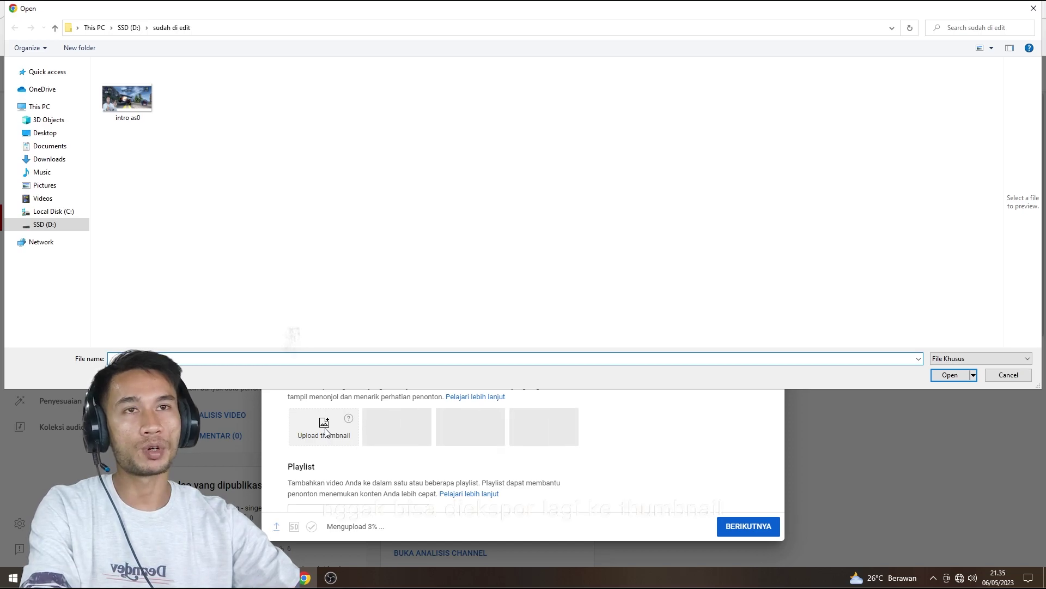
key("Escape")
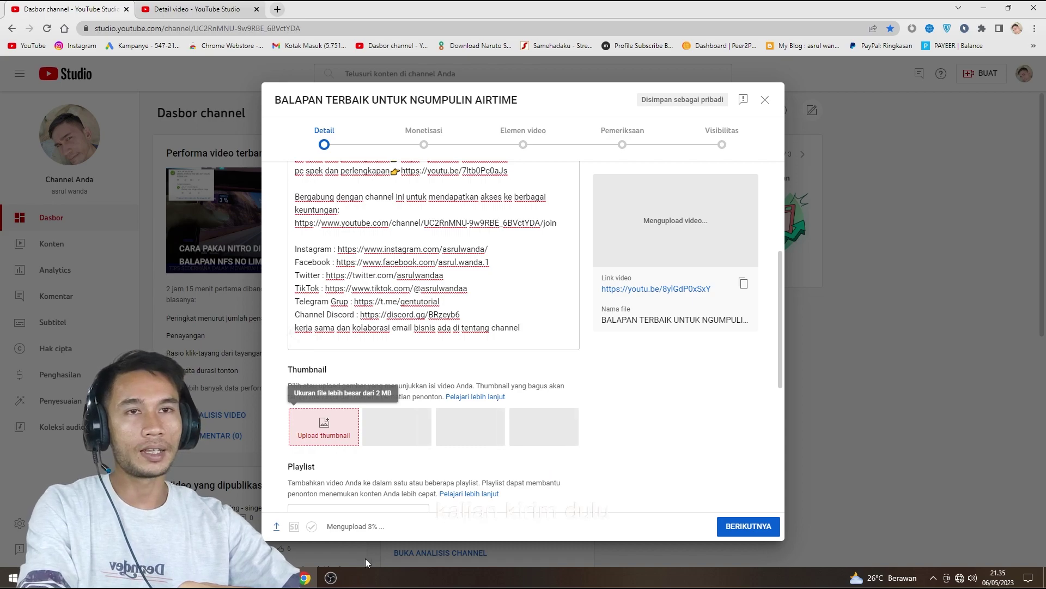
mouse_move(278, 578)
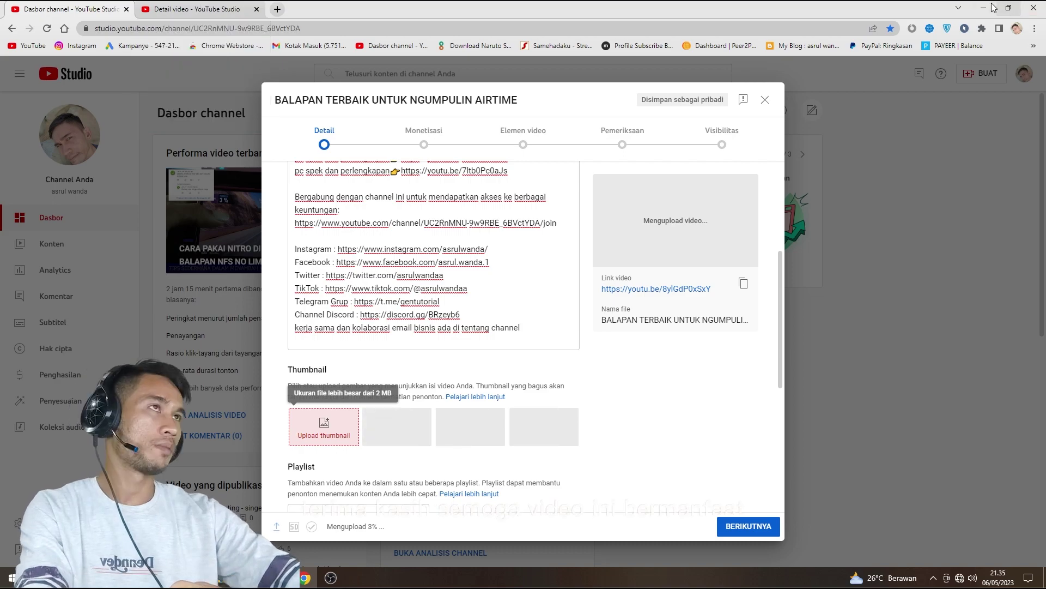
Step: Minimise Chrome to return to the 'intro as0' Properties dialog showing 1920 x 1080, 2,45 MB
left_click(992, 6)
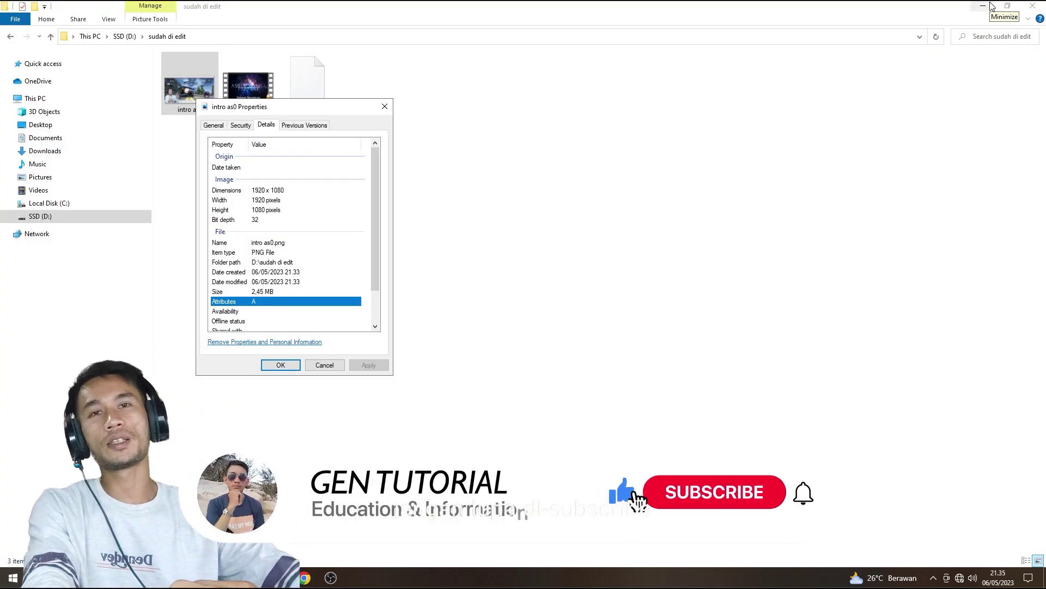